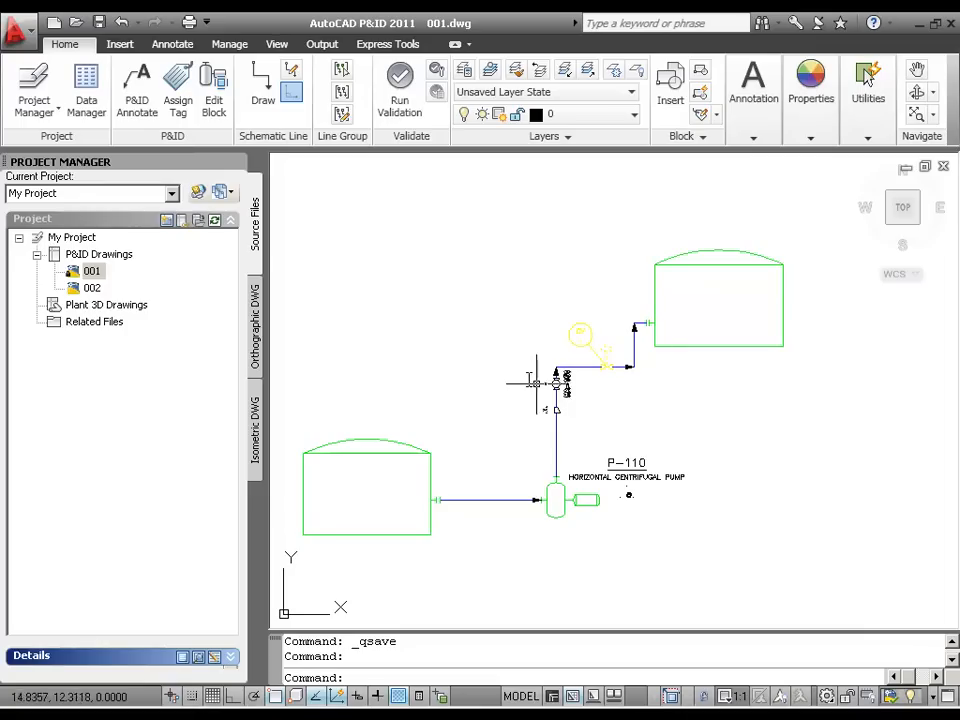
Open the Data Manager and look up the Nozzle List among the project reports.
{"action": "left_click", "coordinate": [87, 84]}
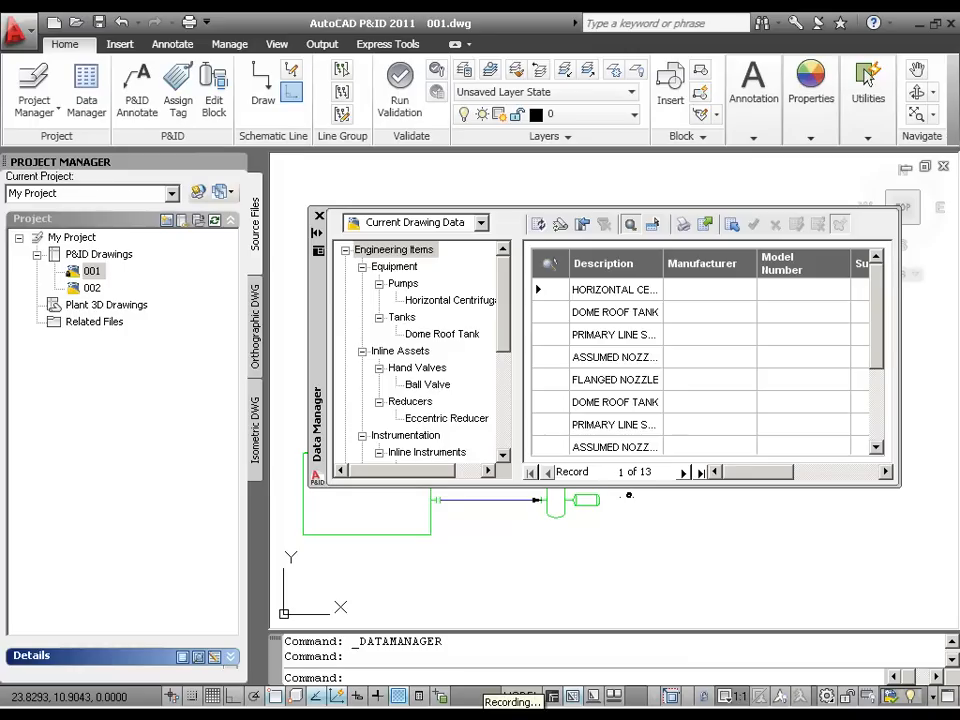
{"action": "left_click", "coordinate": [481, 223]}
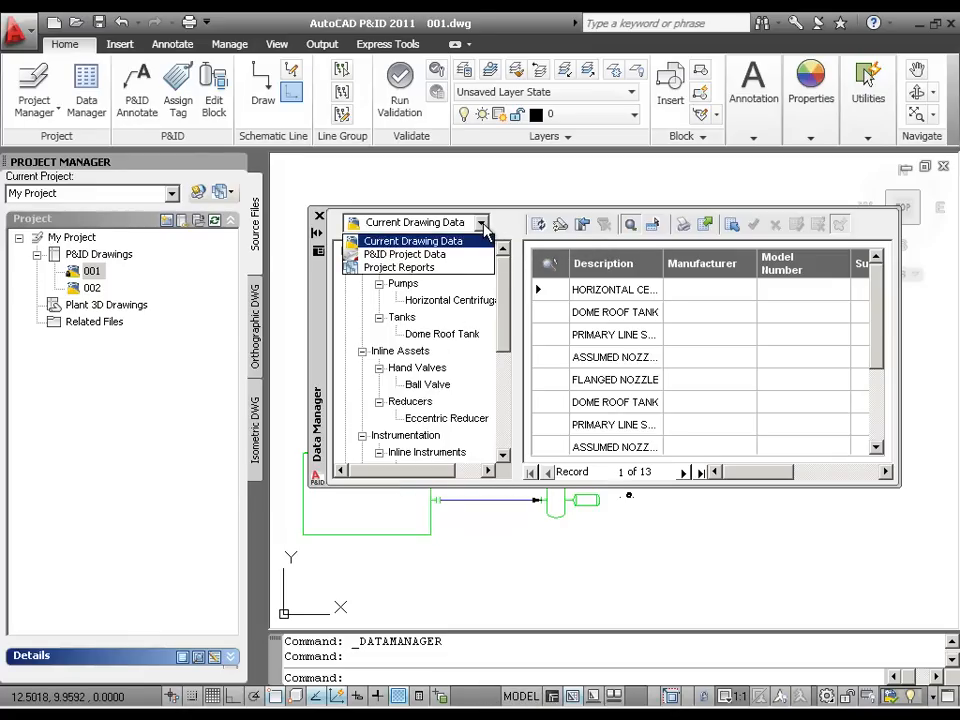
{"action": "left_click", "coordinate": [471, 268]}
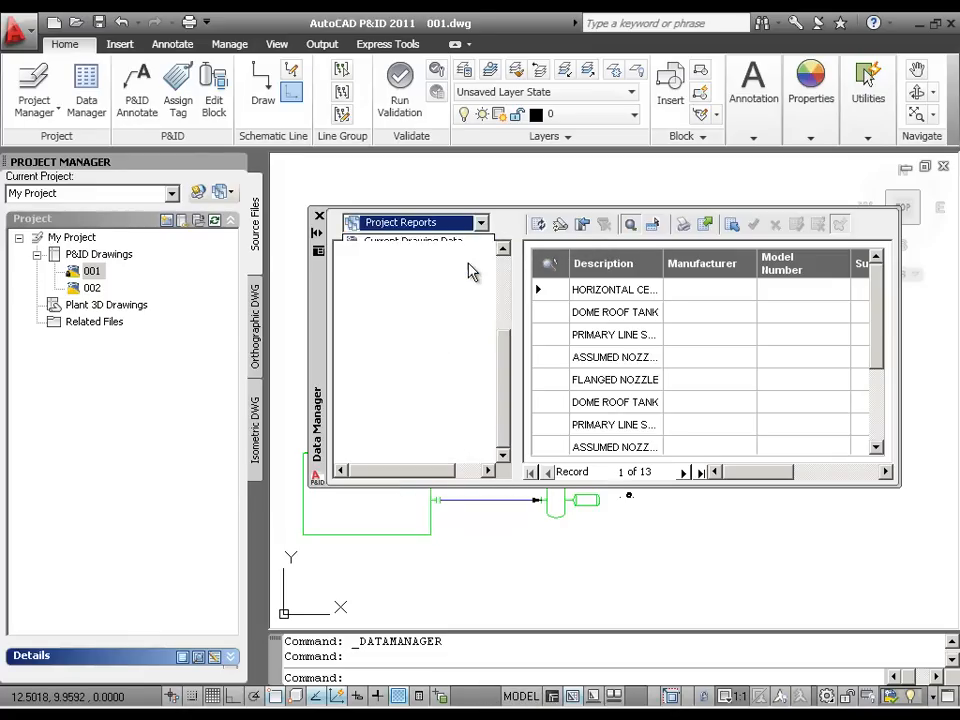
{"action": "left_click", "coordinate": [408, 370]}
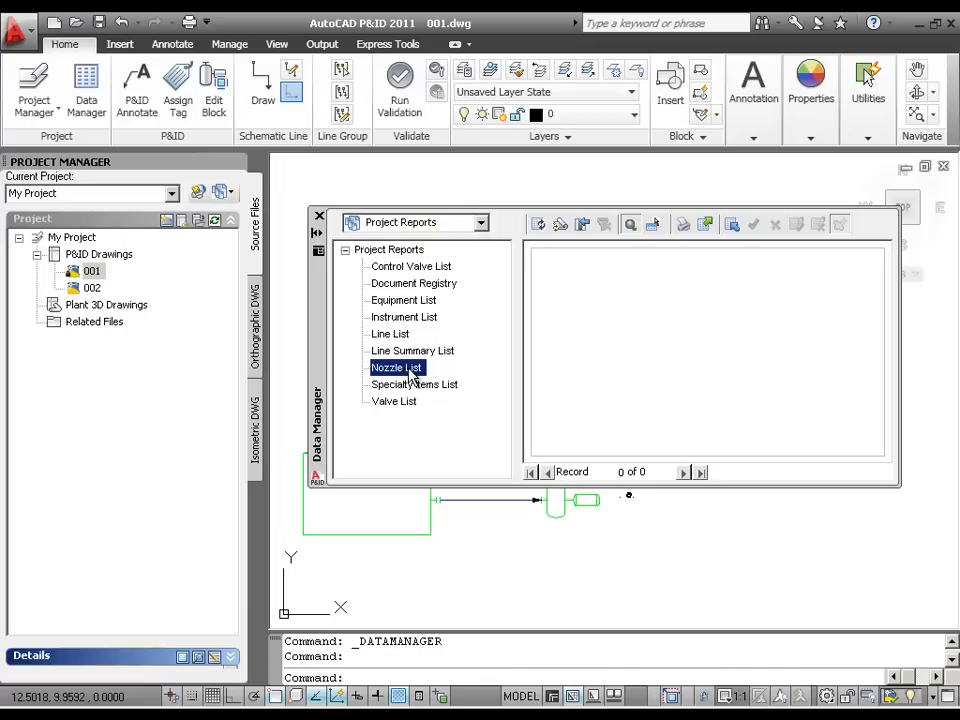
Return to the current drawing's data and zoom the drawing to the control valve and the eccentric reducer from their records.
{"action": "left_click", "coordinate": [479, 223]}
{"action": "left_click", "coordinate": [474, 241]}
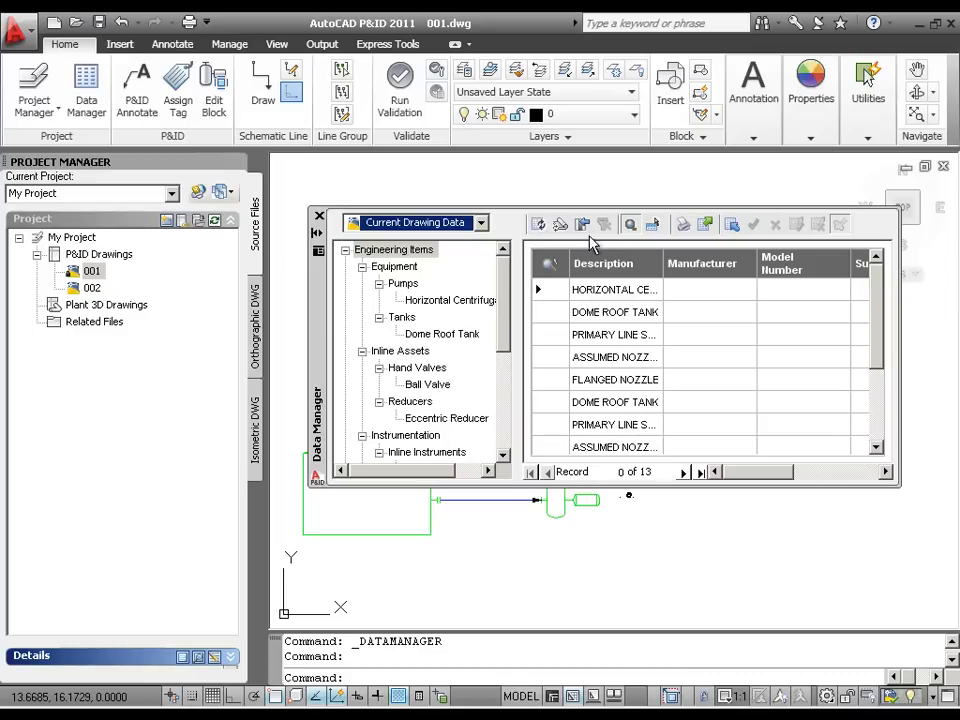
{"action": "left_click", "coordinate": [653, 227]}
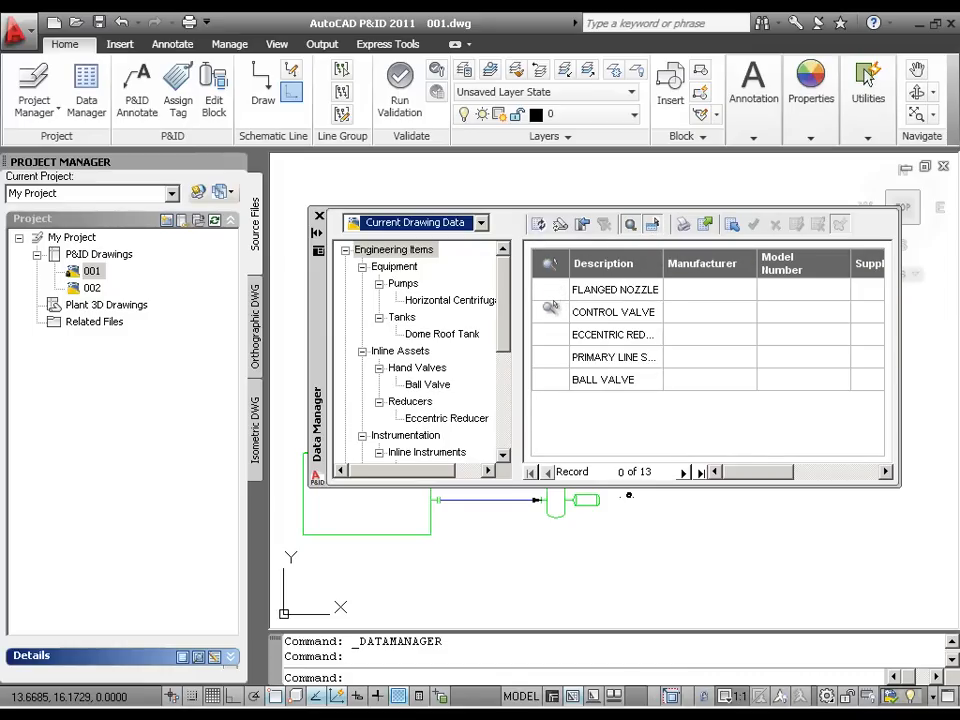
{"action": "left_click", "coordinate": [548, 312]}
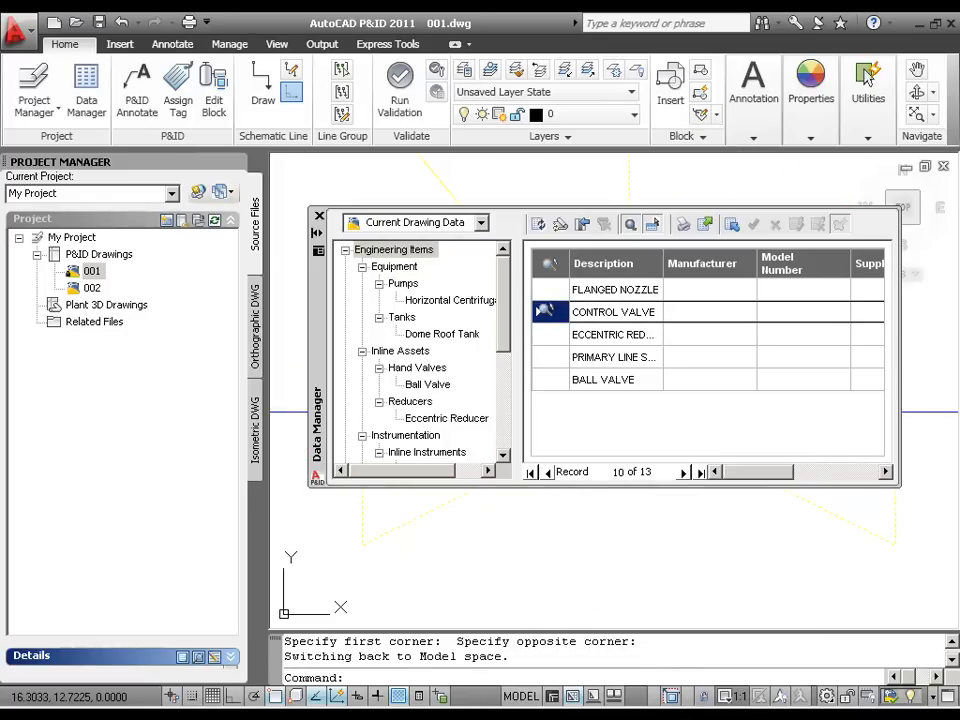
{"action": "left_click", "coordinate": [552, 333]}
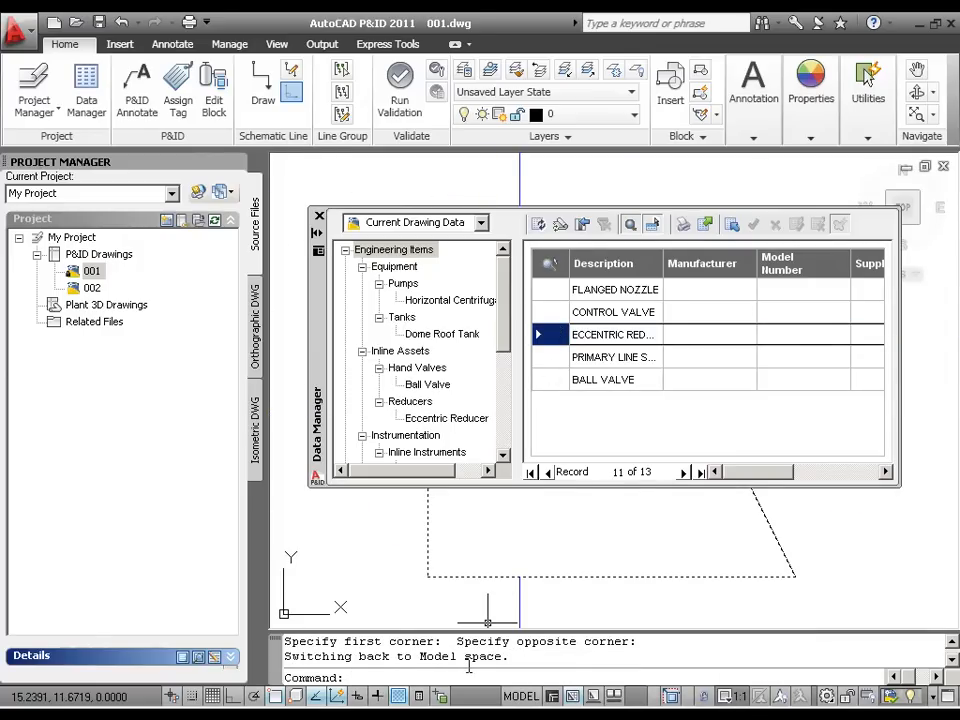
Restore the earlier overall view with Zoom Previous used twice and display the centrifugal pump's data record by selecting it in the drawing.
{"action": "type", "text": "zoom"}
{"action": "key", "text": "Return"}
{"action": "type", "text": "p"}
{"action": "key", "text": "Return"}
{"action": "type", "text": "zoom"}
{"action": "key", "text": "Return"}
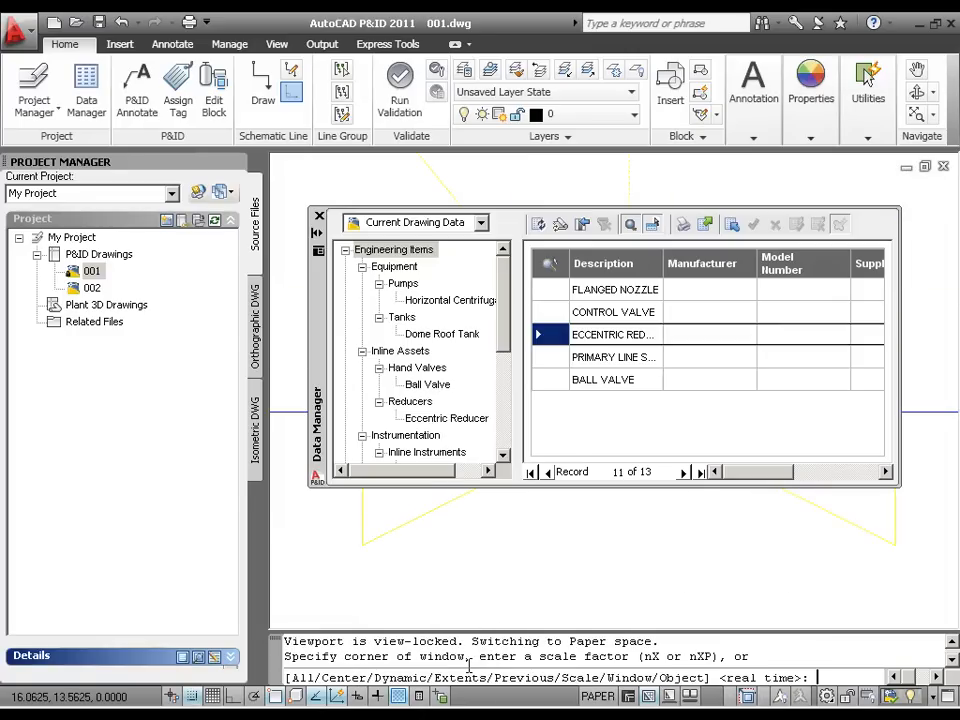
{"action": "type", "text": "p"}
{"action": "key", "text": "Return"}
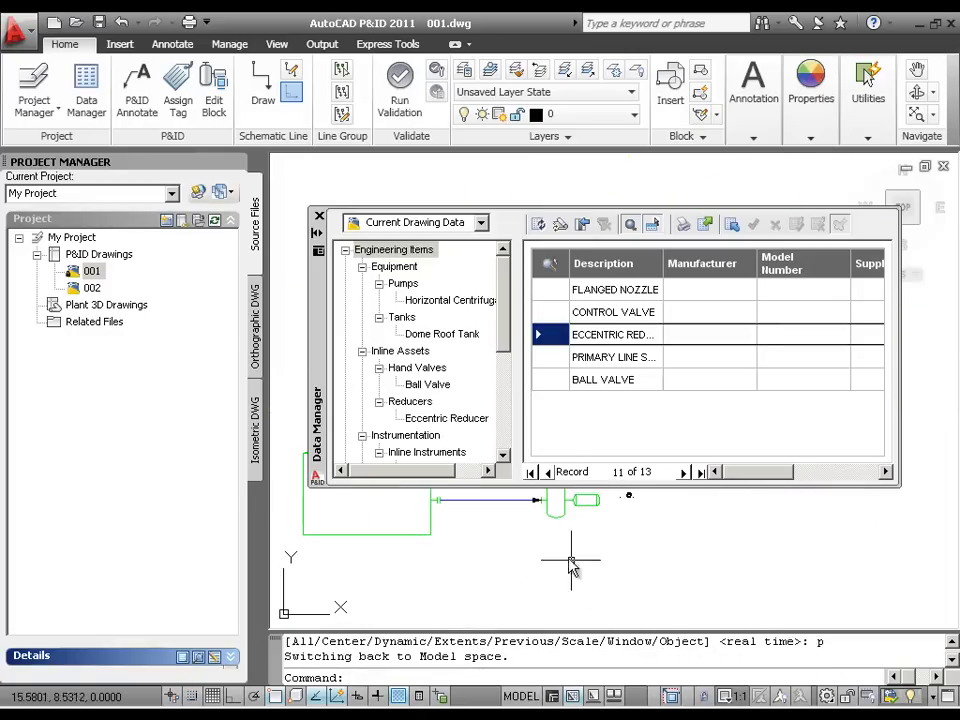
{"action": "left_click", "coordinate": [554, 506]}
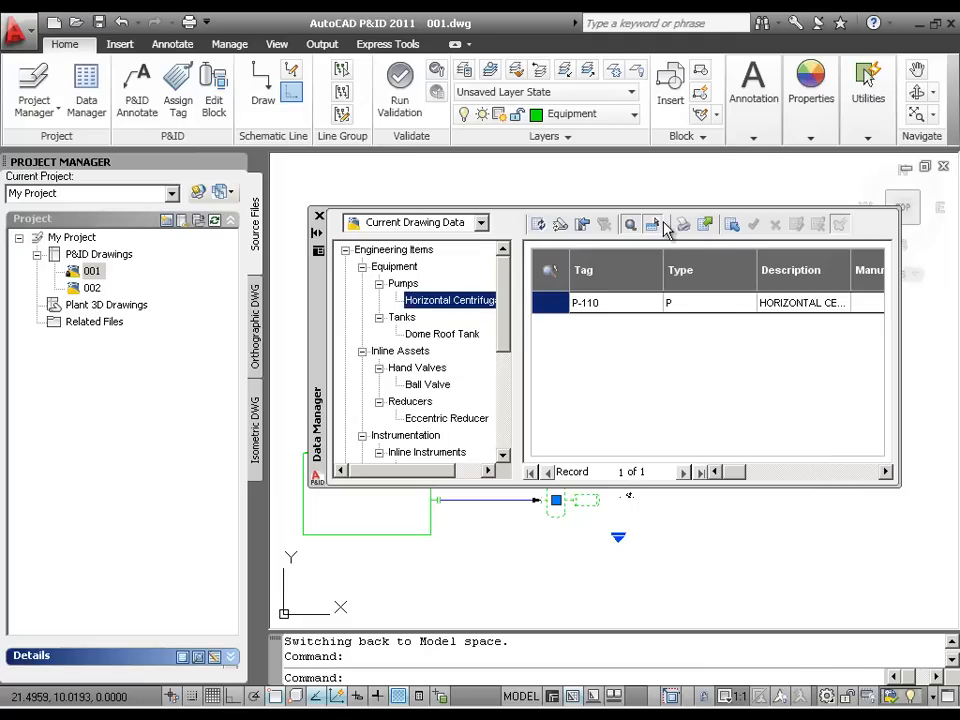
Export the displayed data of Engineering Items with all child nodes to 001-Engineering Items.xls in the My Project folder.
{"action": "left_click", "coordinate": [398, 250]}
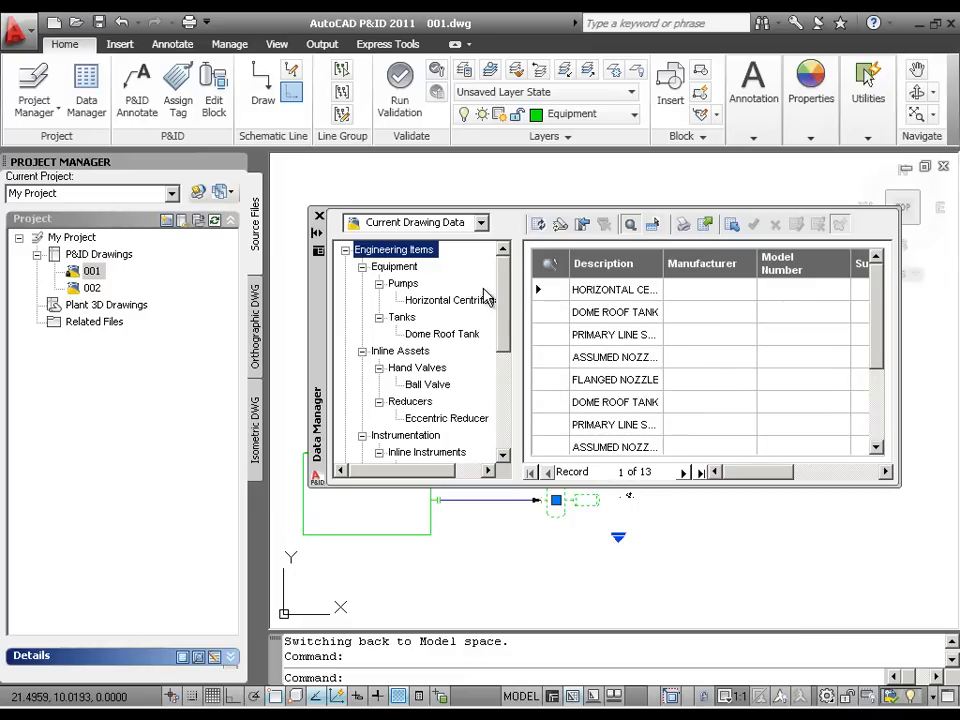
{"action": "left_click", "coordinate": [706, 226]}
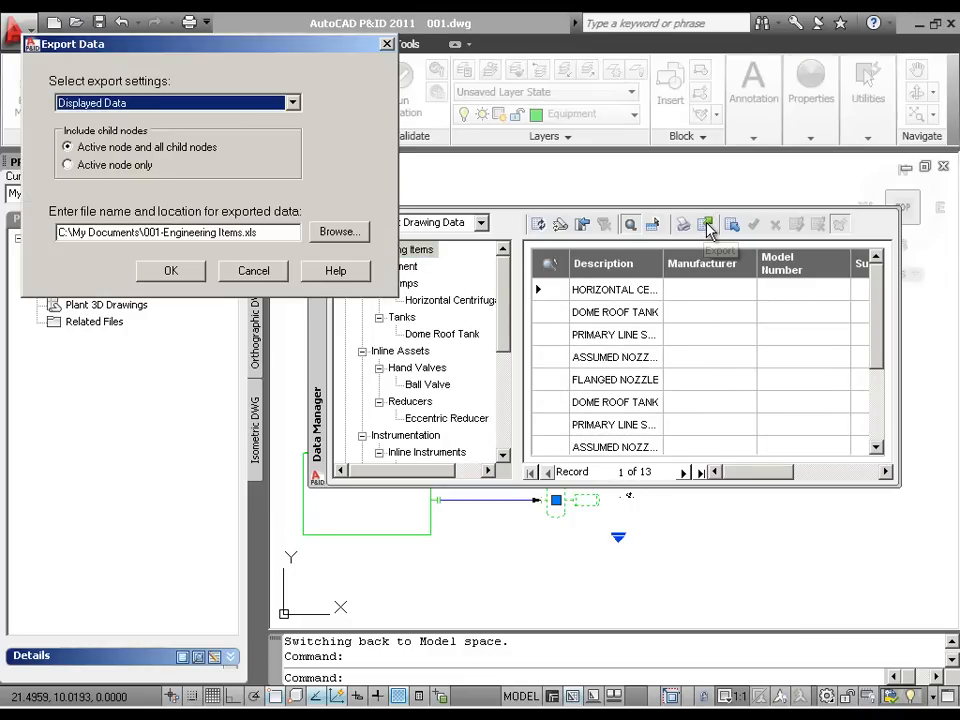
{"action": "left_click", "coordinate": [366, 236]}
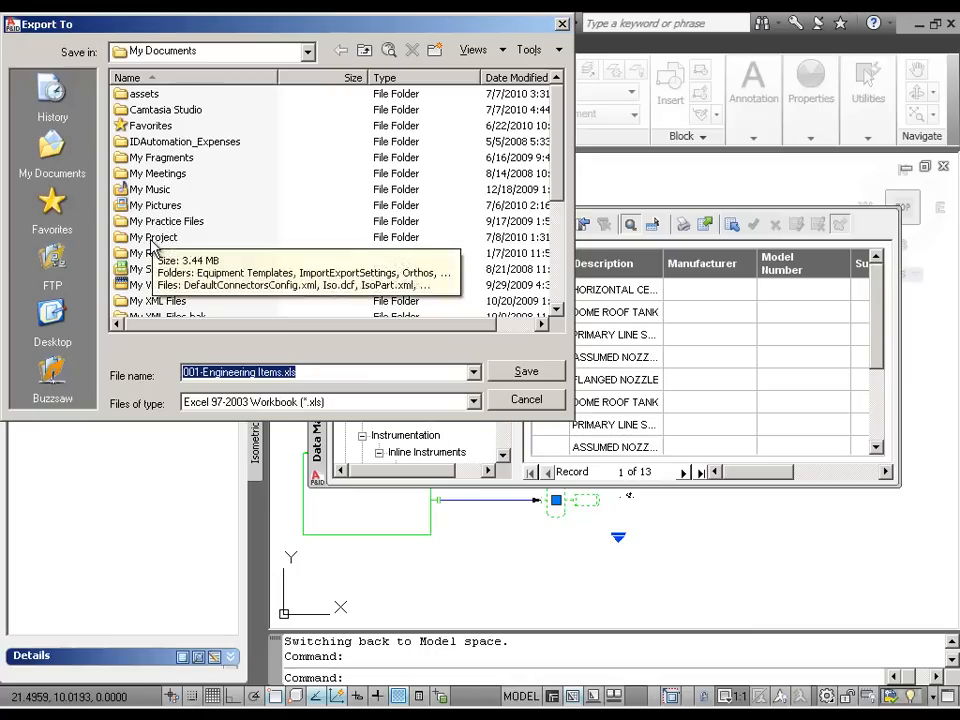
{"action": "double_click", "coordinate": [160, 238]}
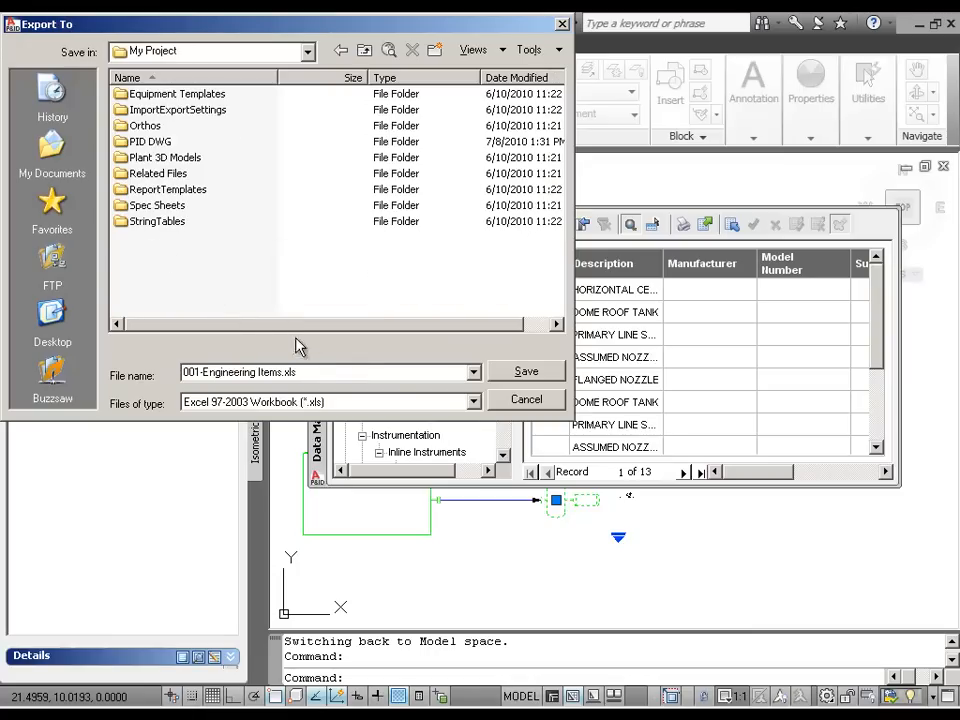
{"action": "left_click", "coordinate": [526, 373]}
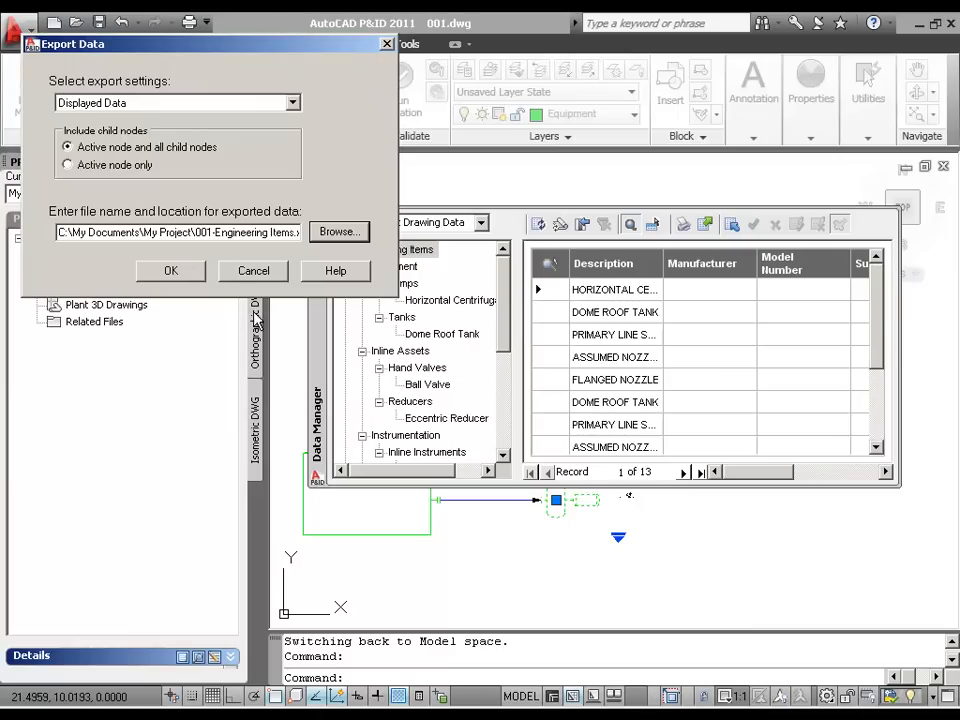
{"action": "left_click", "coordinate": [171, 271]}
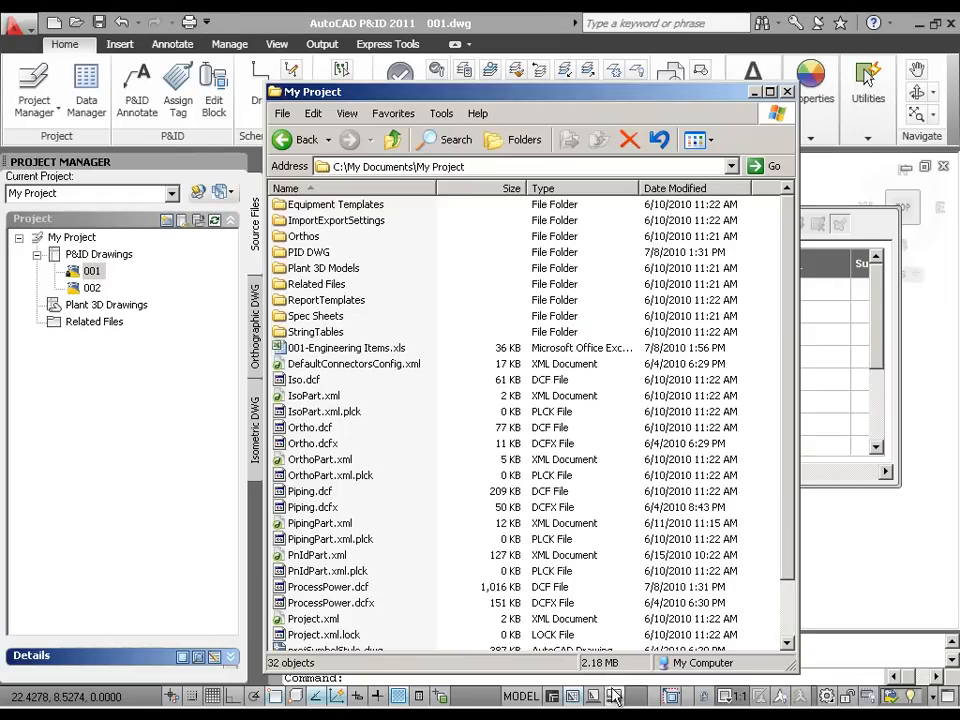
Open the exported 001-Engineering Items.xls in Excel and widen columns A to G of the Engineering Items sheet to fit the descriptions.
{"action": "double_click", "coordinate": [309, 356]}
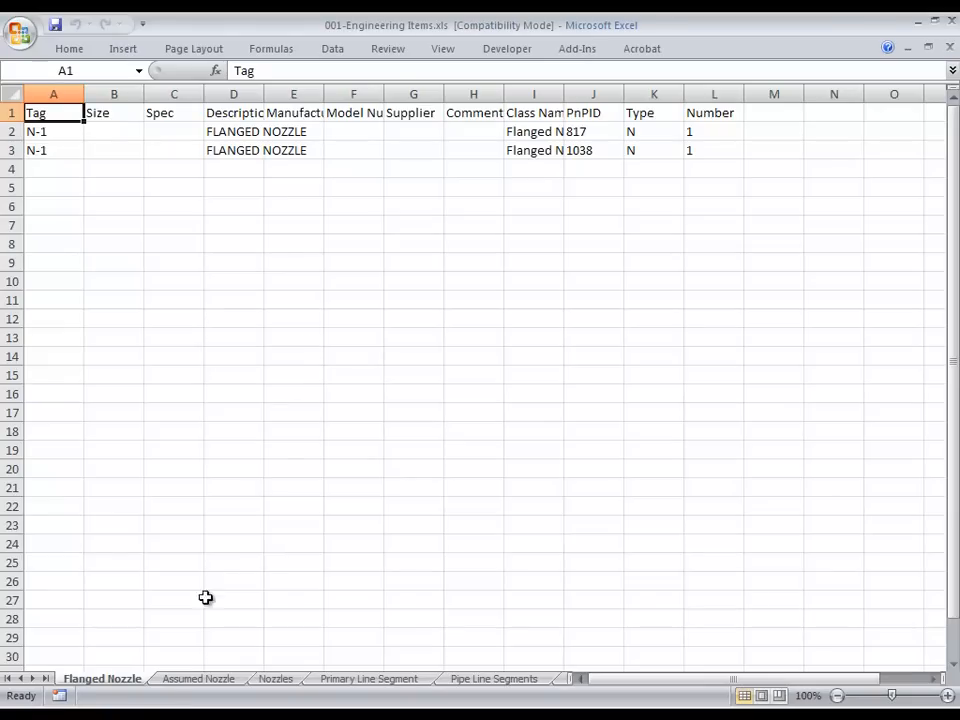
{"action": "left_click", "coordinate": [46, 679]}
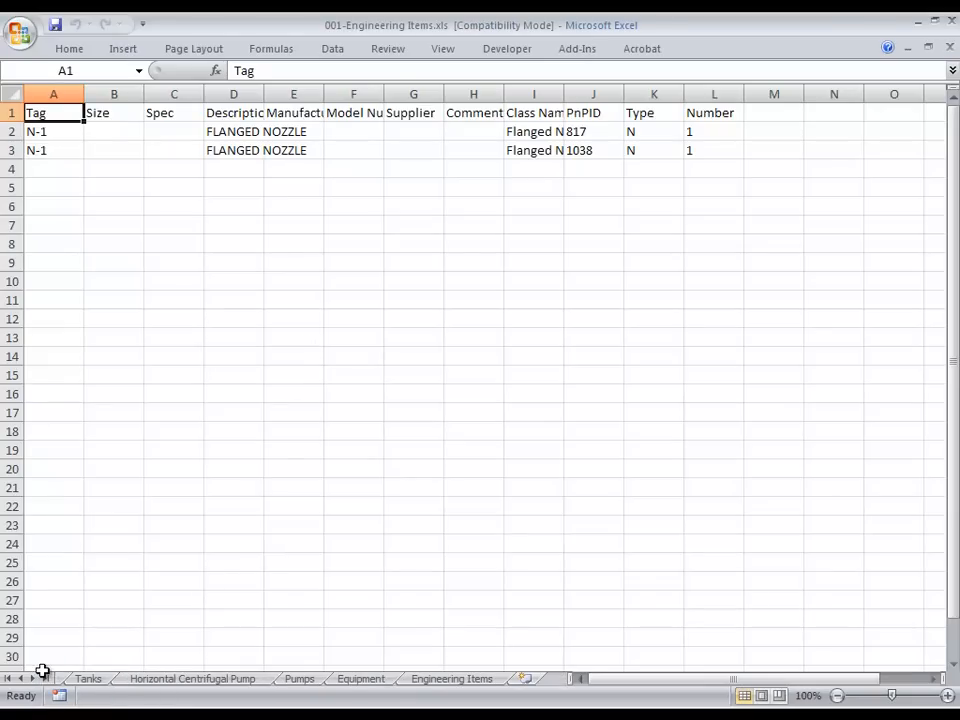
{"action": "left_click", "coordinate": [450, 679]}
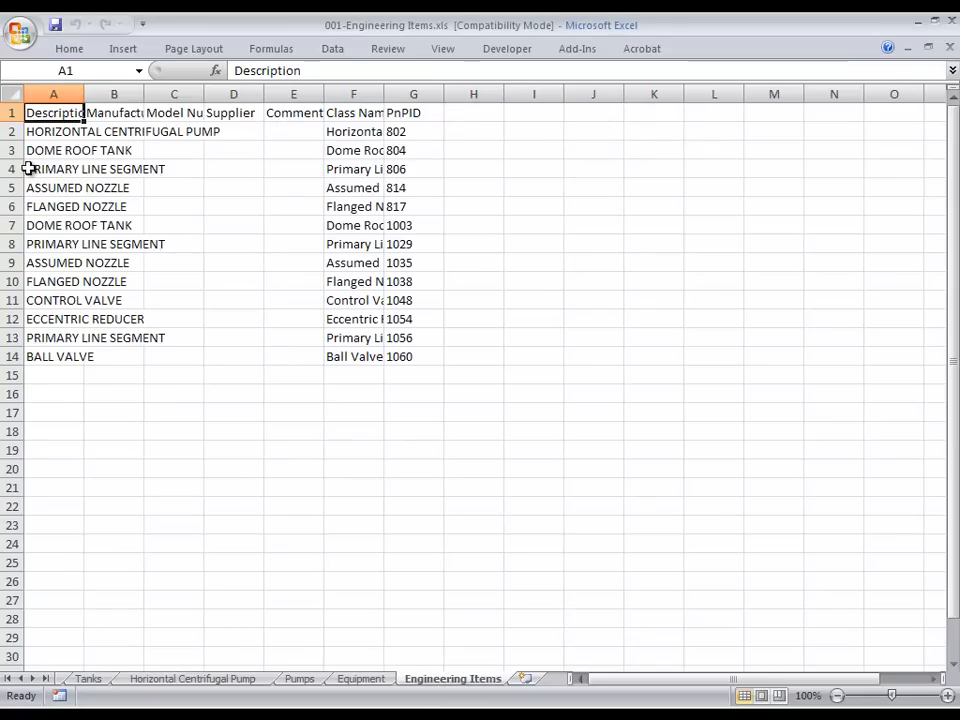
{"action": "left_click", "coordinate": [69, 94]}
{"action": "left_click_drag", "start_coordinate": [69, 94], "coordinate": [411, 113]}
{"action": "left_click_drag", "start_coordinate": [81, 92], "coordinate": [223, 95]}
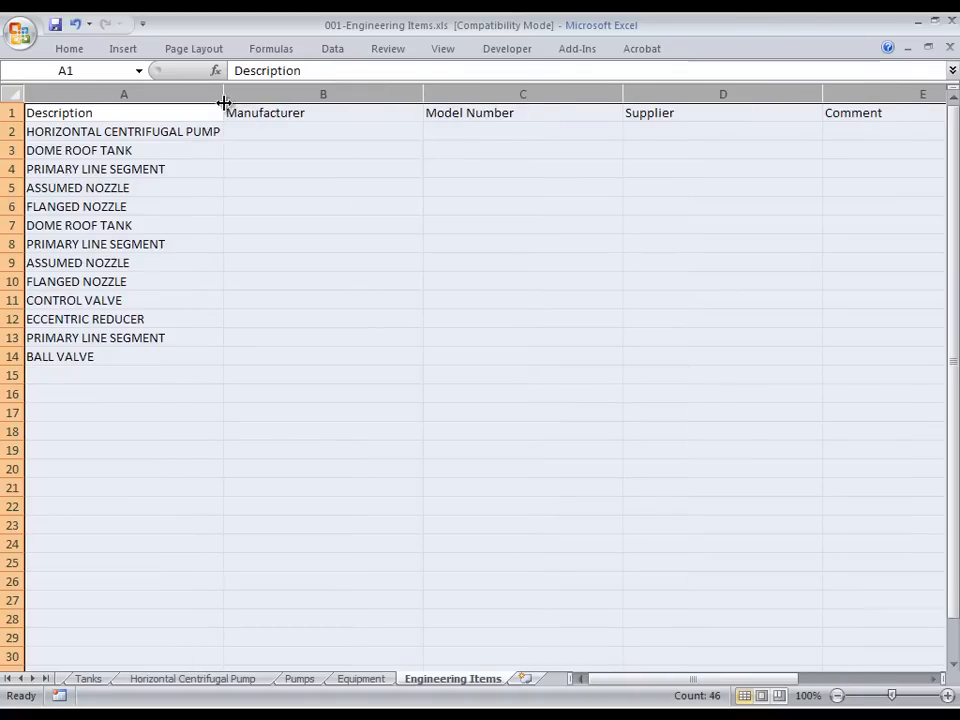
Enter West as the manufacturer of the control valve in B11 and the ball valve in B14.
{"action": "left_click", "coordinate": [311, 134]}
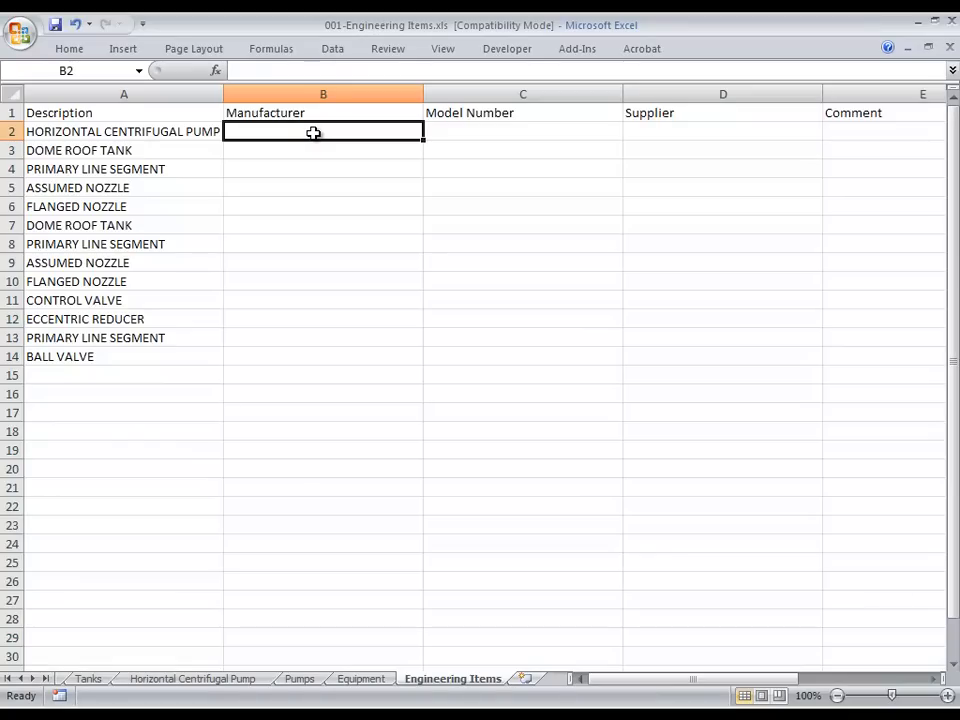
{"action": "key", "text": "Return"}
{"action": "key", "text": "Return"}
{"action": "key", "text": "Return"}
{"action": "key", "text": "Return"}
{"action": "key", "text": "Return"}
{"action": "key", "text": "Return"}
{"action": "key", "text": "Return"}
{"action": "key", "text": "Return"}
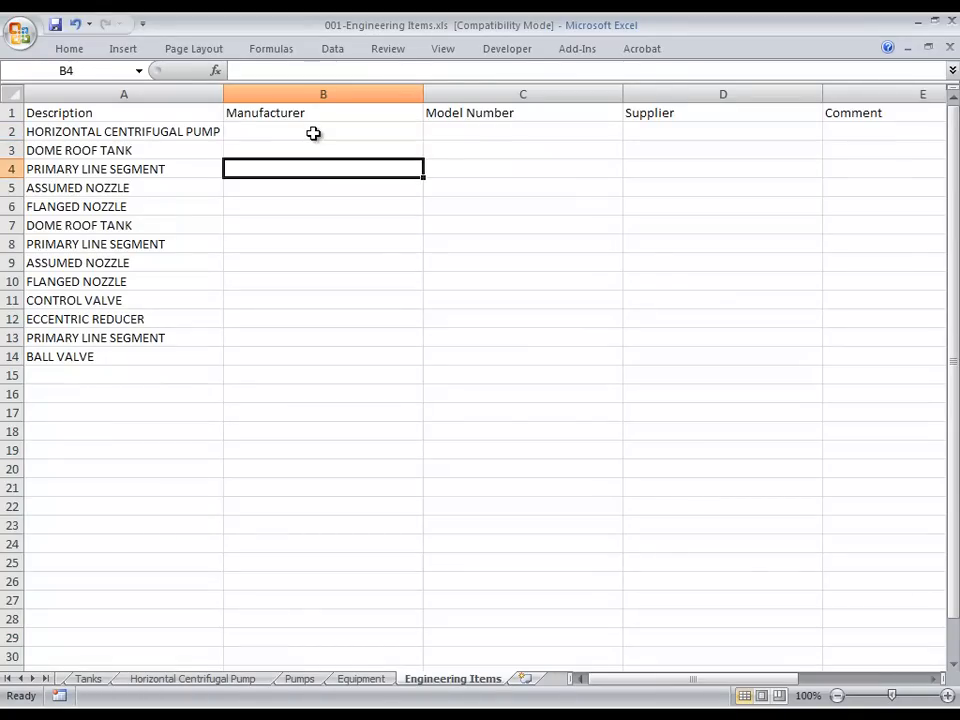
{"action": "key", "text": "Return"}
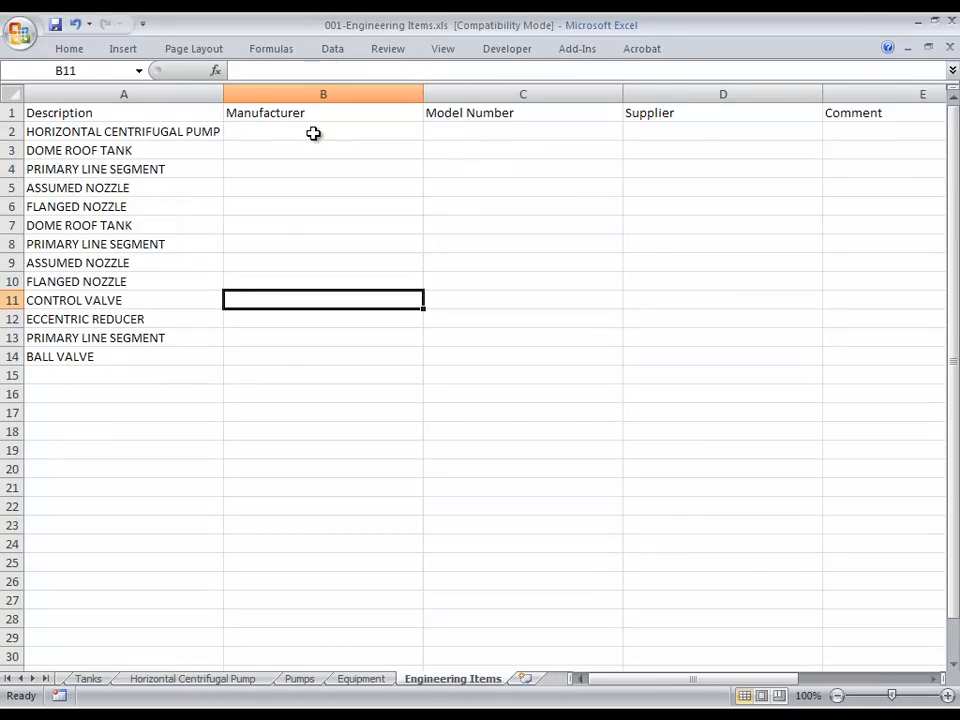
{"action": "type", "text": "West"}
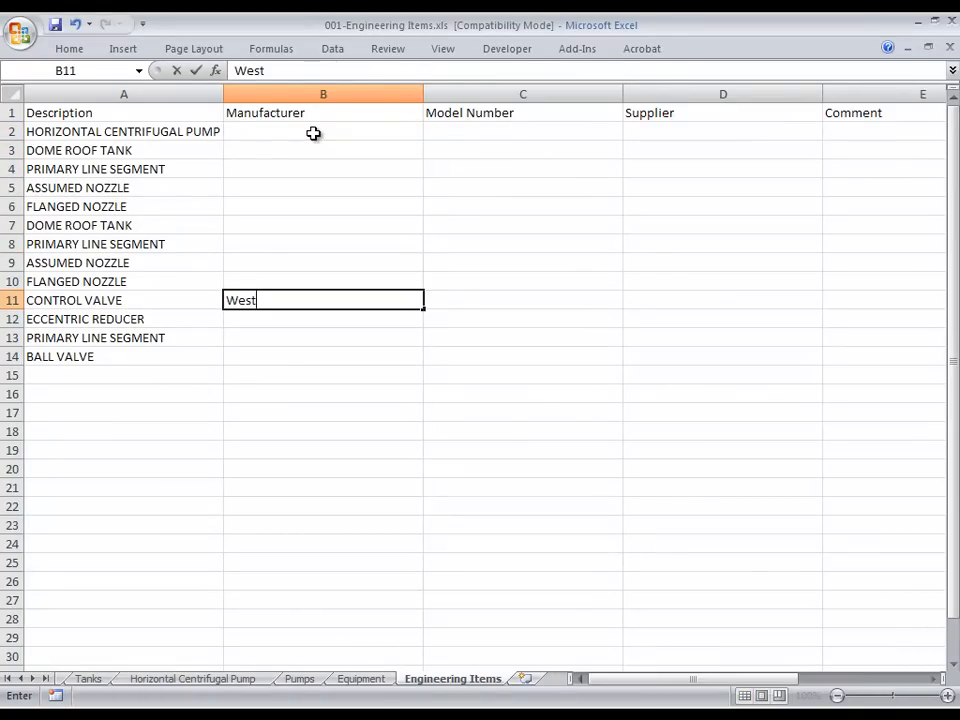
{"action": "key", "text": "Return"}
{"action": "key", "text": "Return"}
{"action": "key", "text": "Return"}
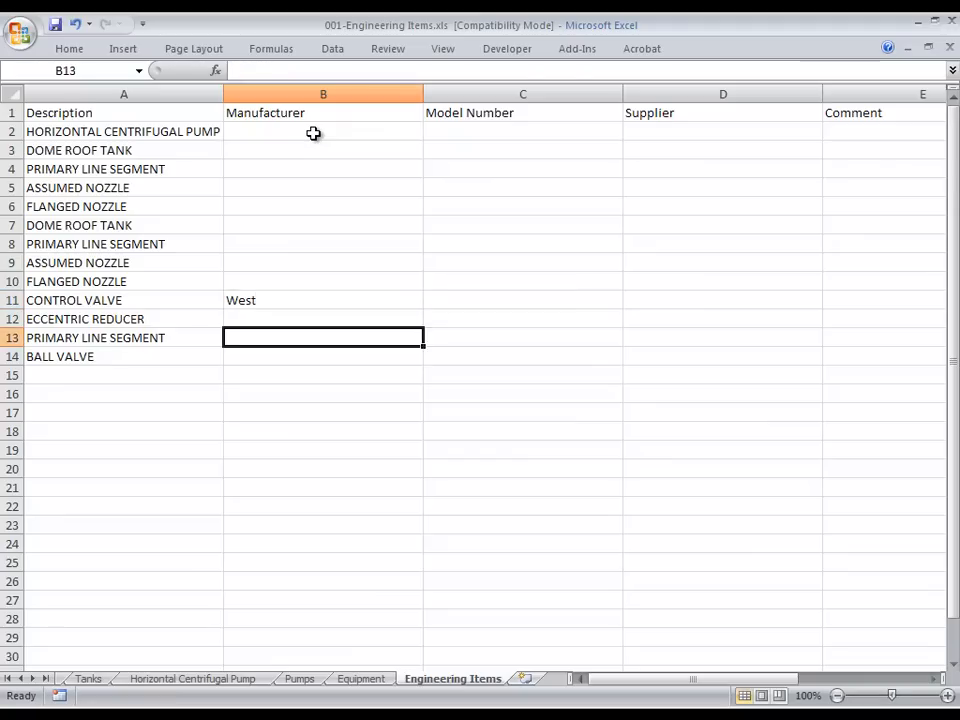
{"action": "type", "text": "West"}
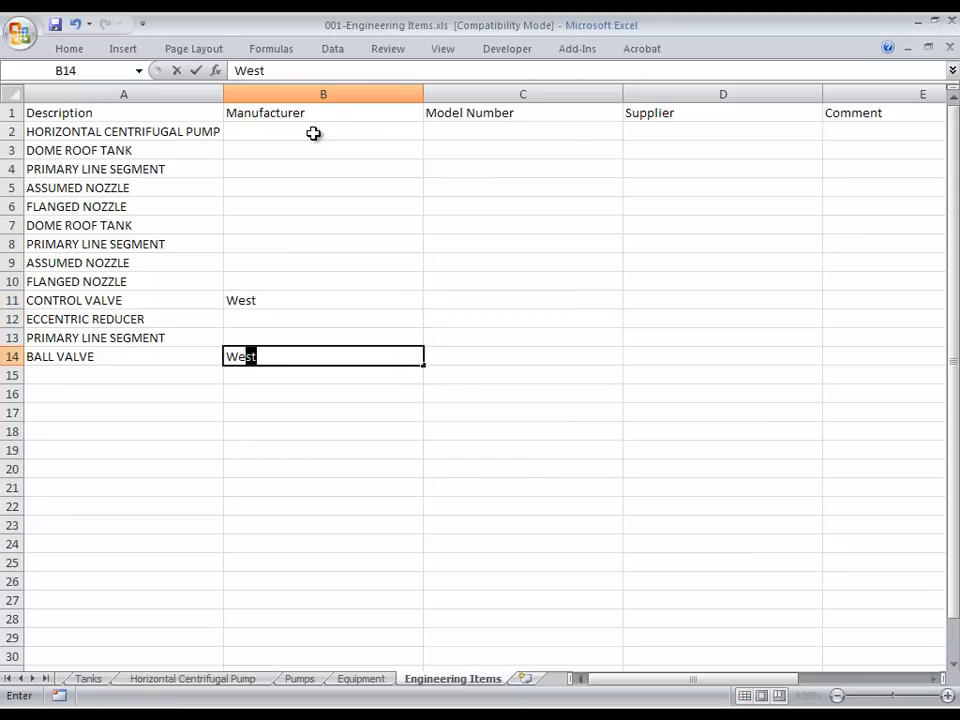
{"action": "key", "text": "Return"}
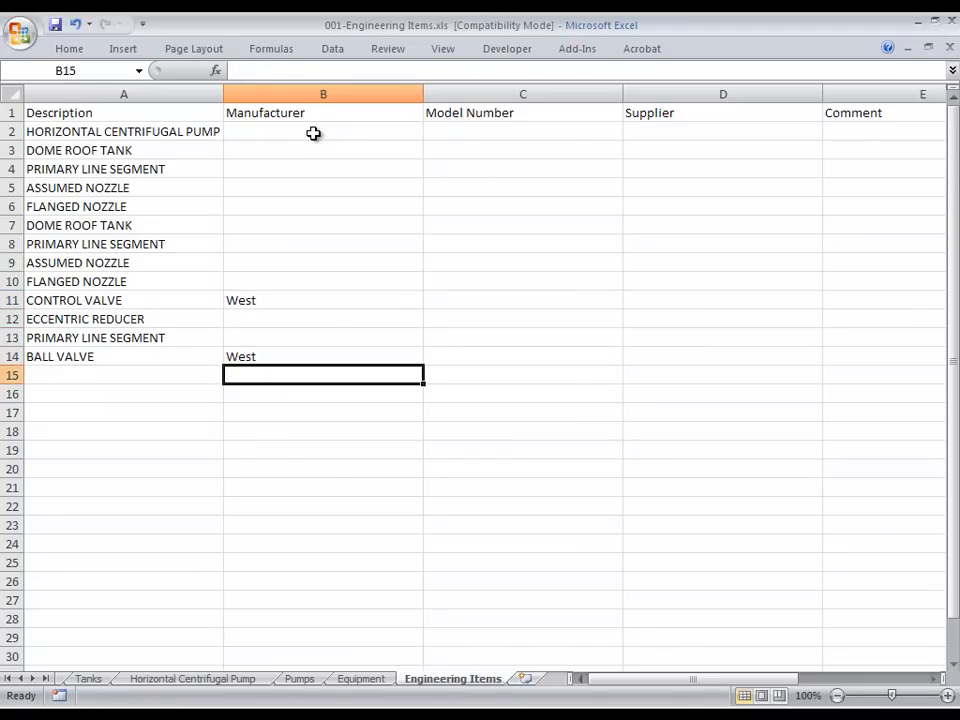
Enter ACME as the manufacturer of the assumed and flanged nozzles in B5, B6, B9 and B10.
{"action": "left_click", "coordinate": [313, 186]}
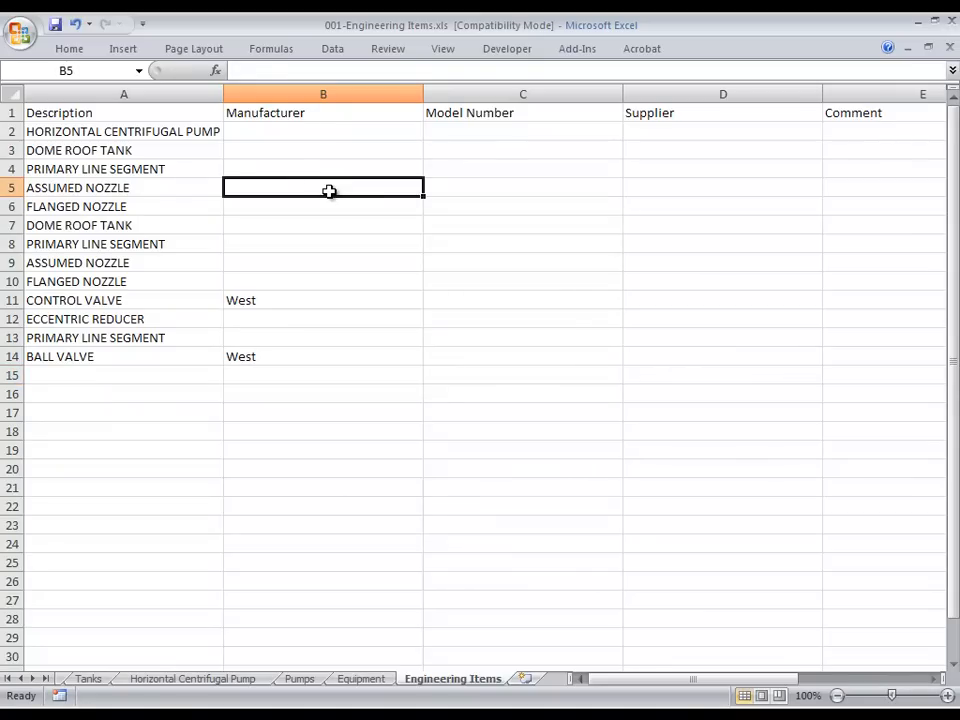
{"action": "type", "text": "ACME"}
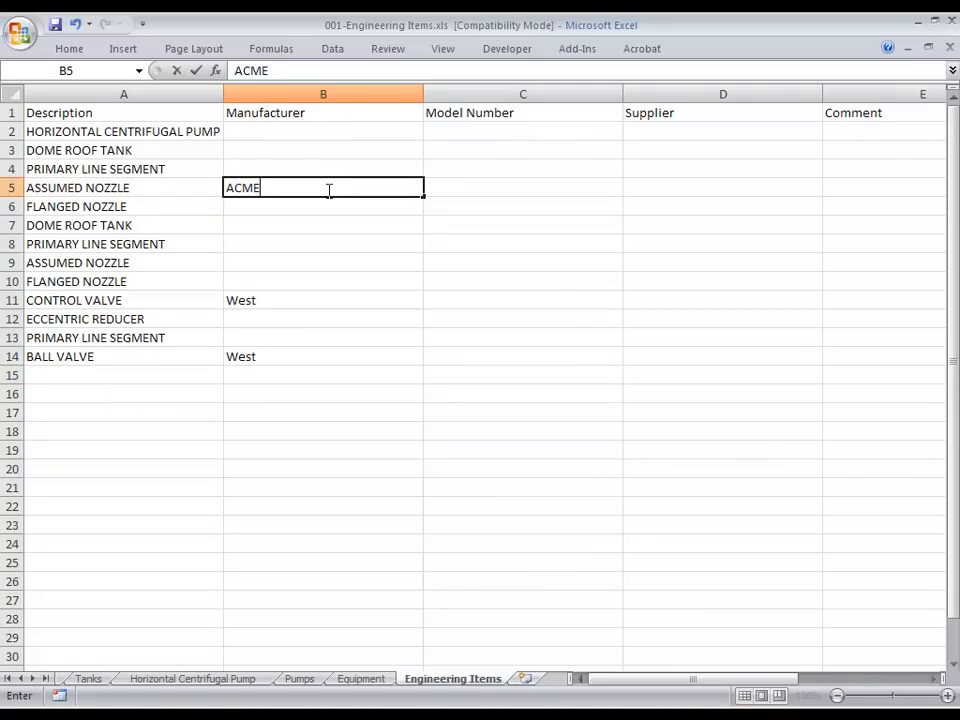
{"action": "key", "text": "Return"}
{"action": "key", "text": "ctrl+d"}
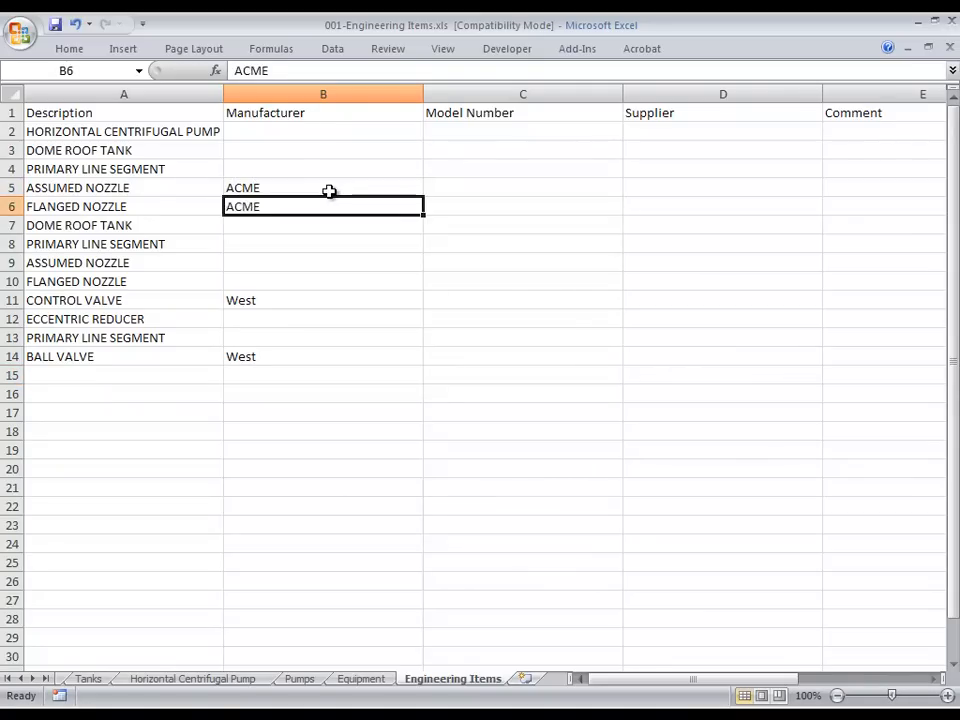
{"action": "key", "text": "Down"}
{"action": "key", "text": "Down"}
{"action": "key", "text": "Down"}
{"action": "type", "text": "A"}
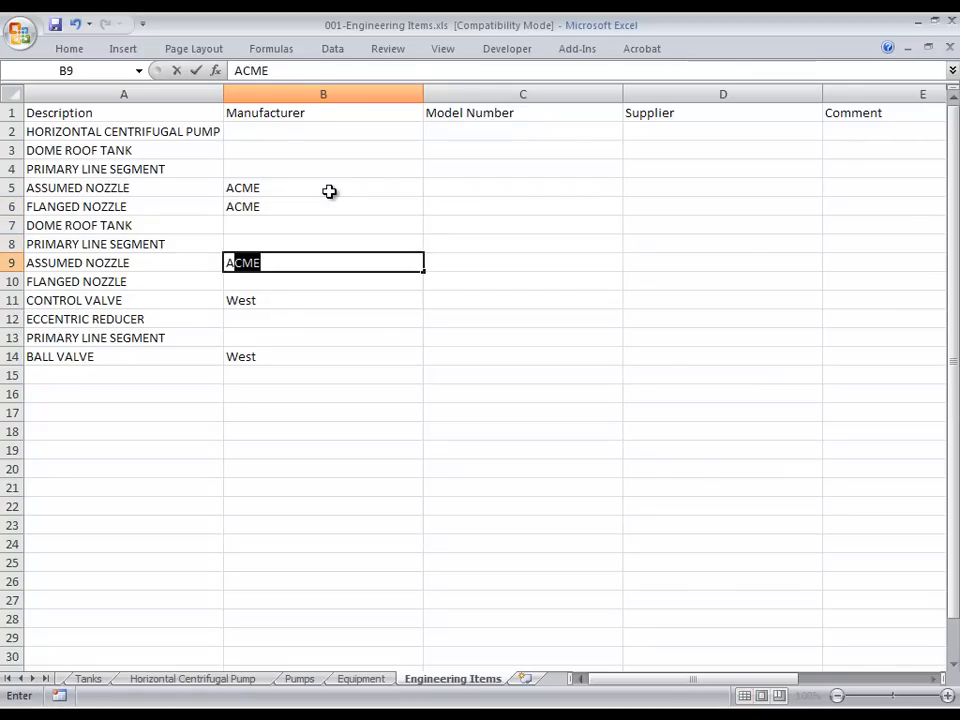
{"action": "key", "text": "Return"}
{"action": "type", "text": "A"}
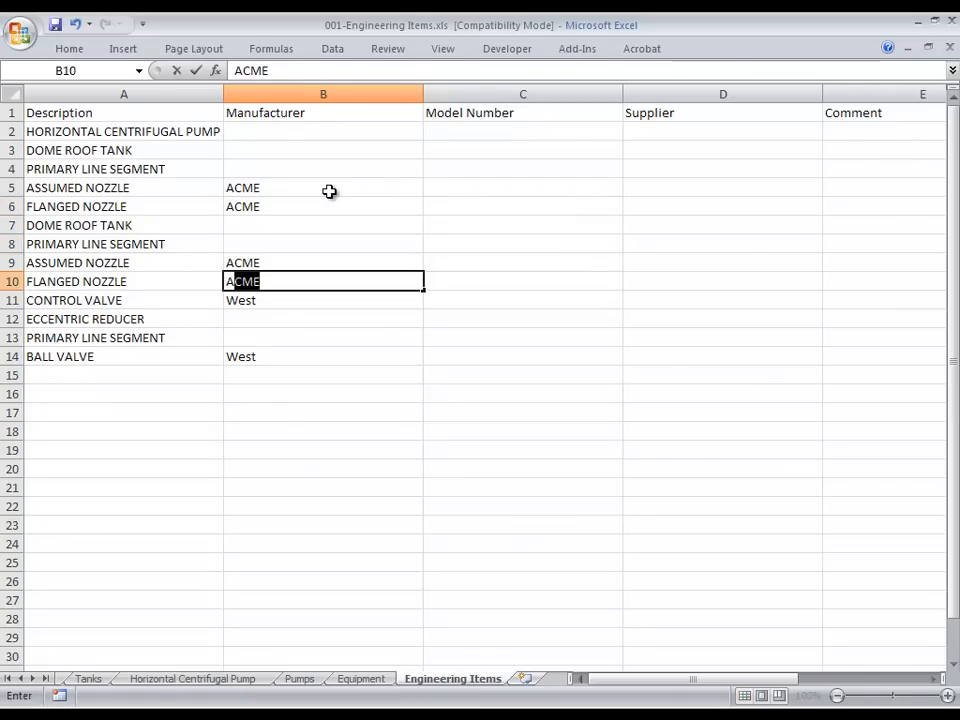
{"action": "key", "text": "Return"}
Save the edited 001-Engineering Items.xls workbook and close Excel.
{"action": "key", "text": "Down"}
{"action": "key", "text": "Down"}
{"action": "key", "text": "Down"}
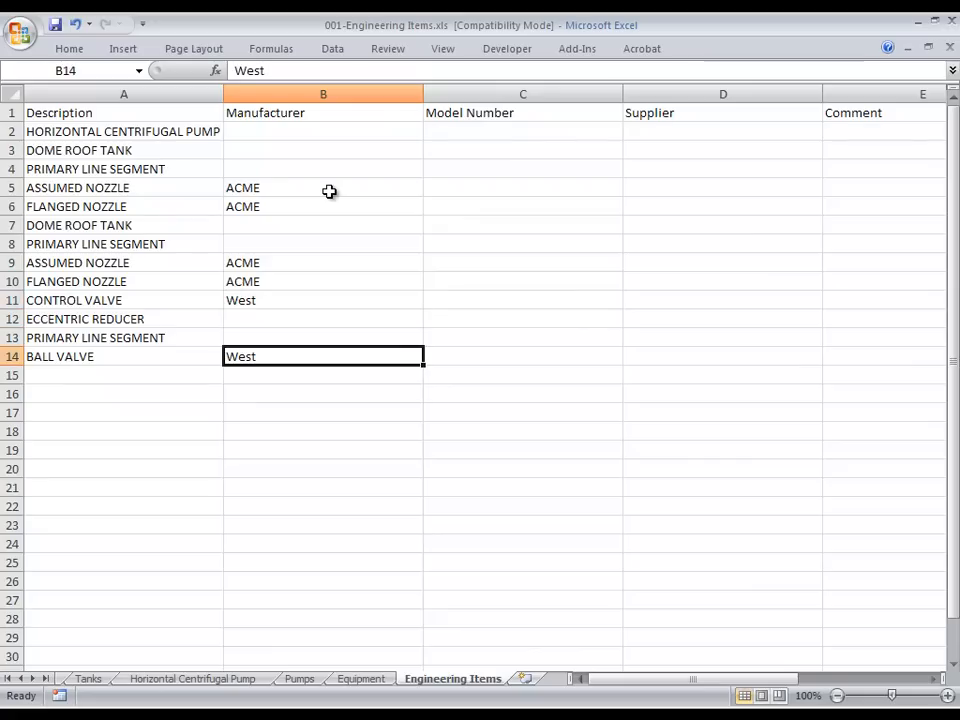
{"action": "left_click", "coordinate": [55, 23]}
{"action": "left_click", "coordinate": [951, 22]}
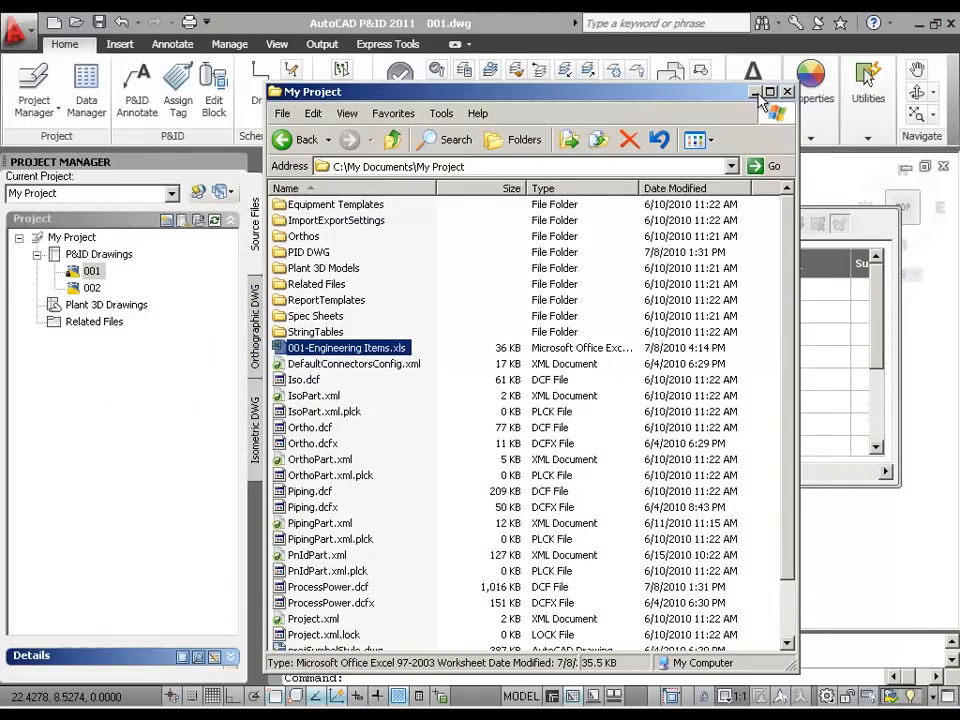
Return to AutoCAD P&ID and import 001-Engineering Items.xls from the My Project folder into Engineering Items, using the Displayed Data import settings.
{"action": "left_click", "coordinate": [755, 93]}
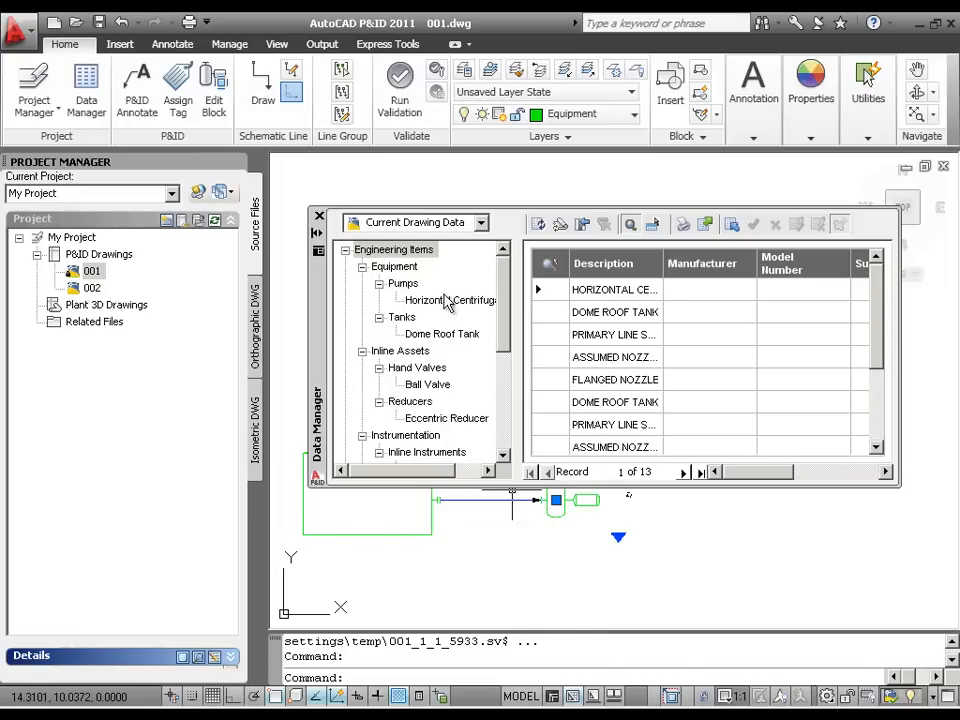
{"action": "left_click", "coordinate": [405, 251]}
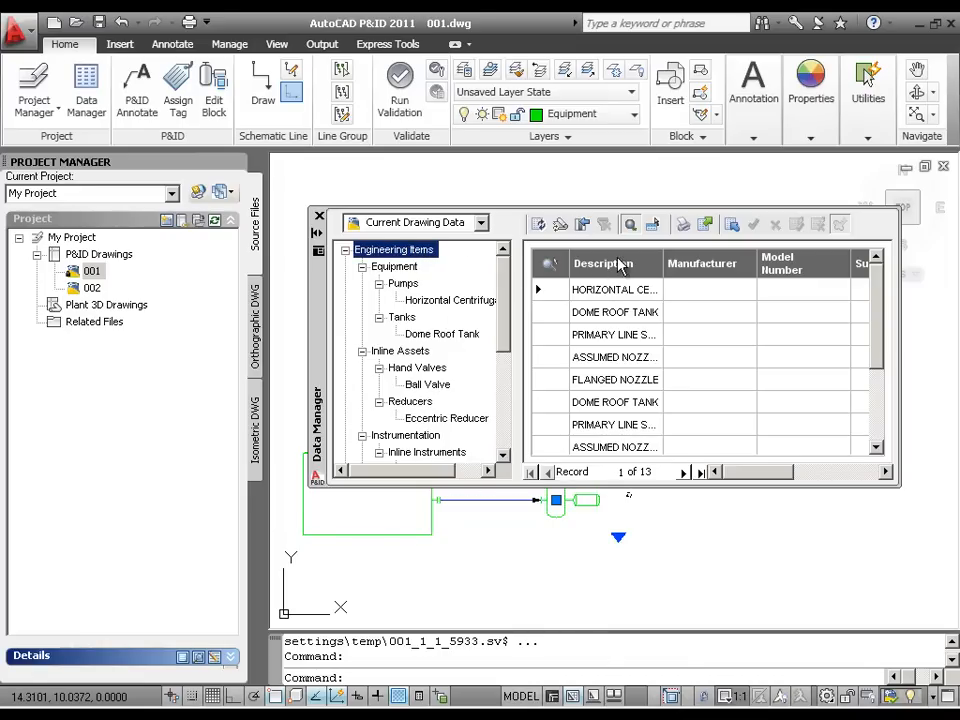
{"action": "left_click", "coordinate": [732, 228]}
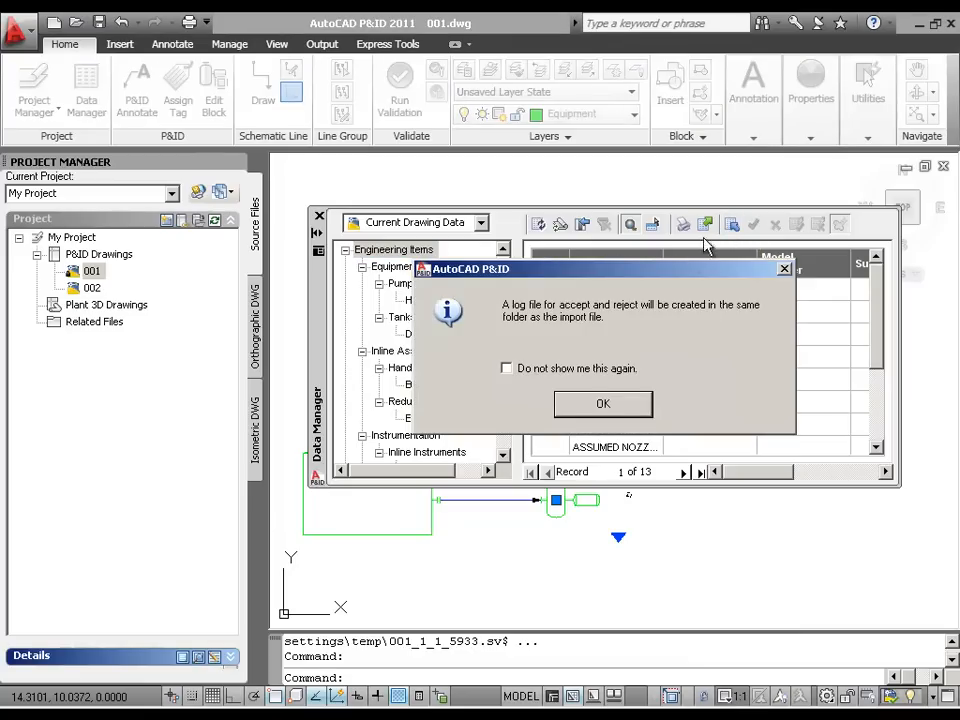
{"action": "left_click", "coordinate": [603, 405]}
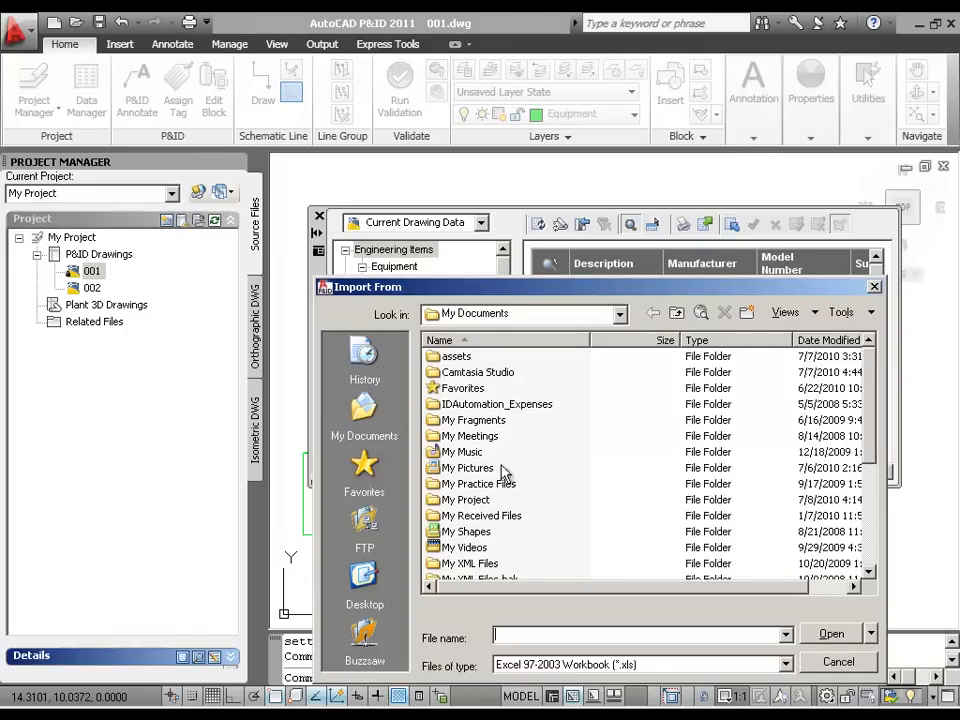
{"action": "double_click", "coordinate": [476, 499]}
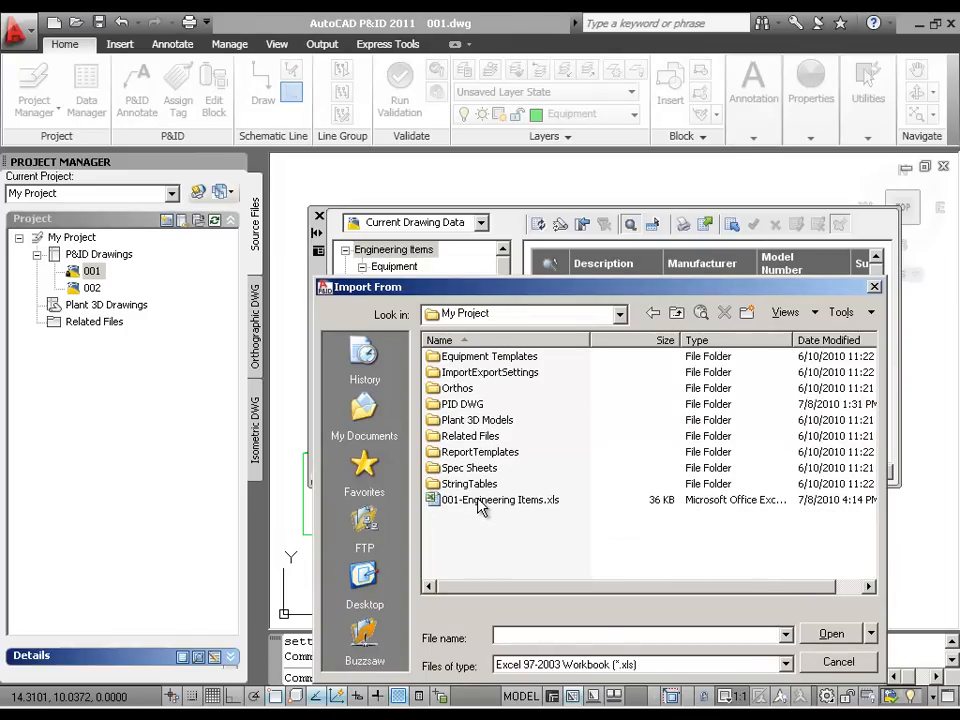
{"action": "left_click", "coordinate": [478, 502]}
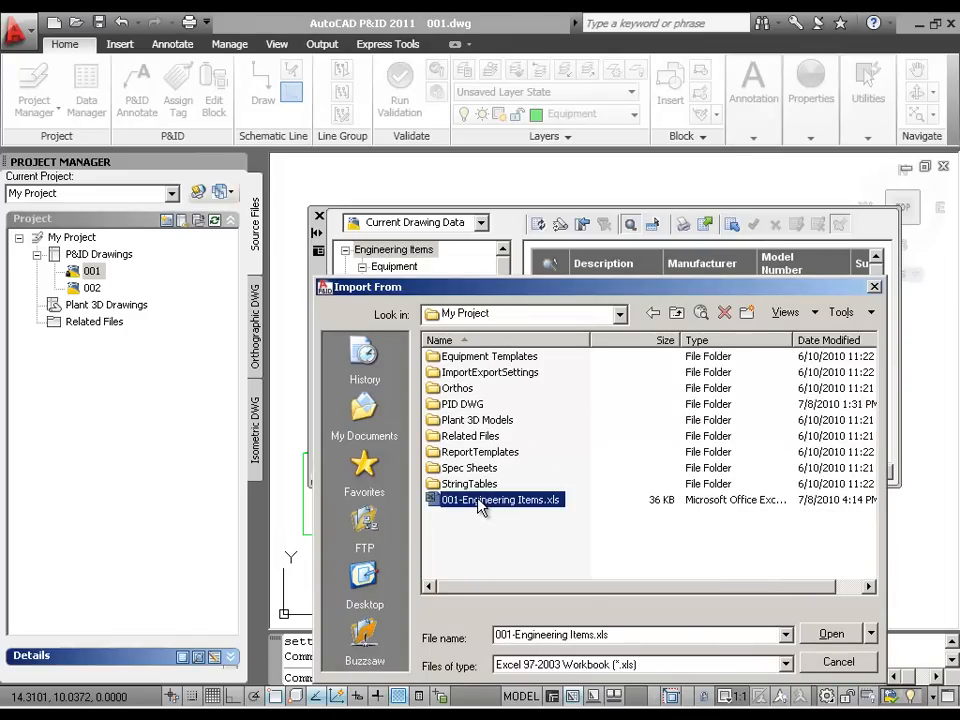
{"action": "left_click", "coordinate": [826, 634]}
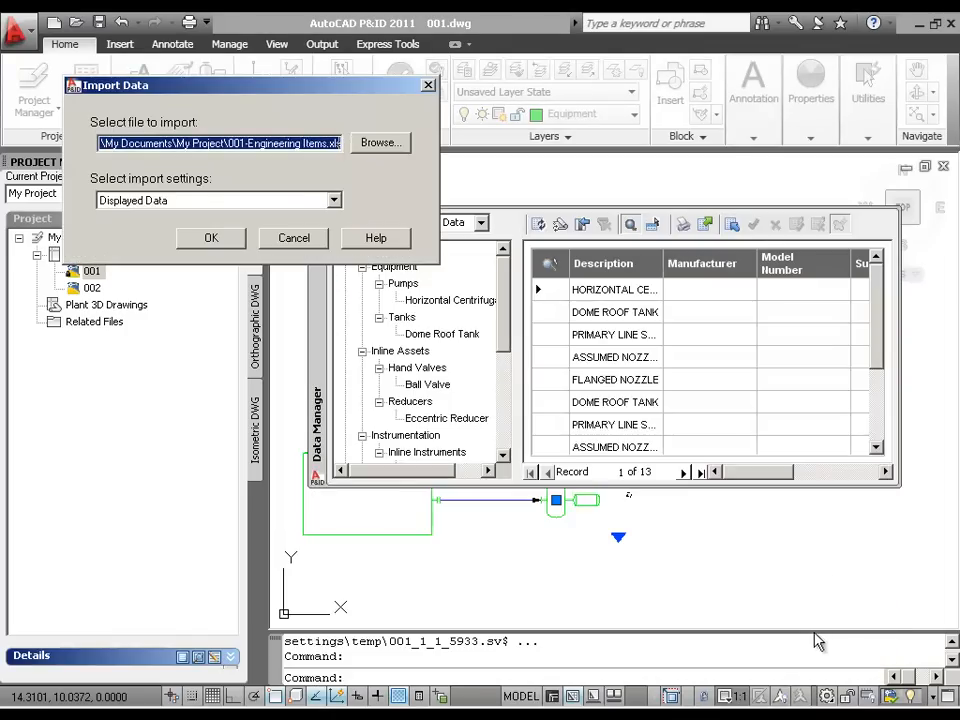
{"action": "left_click", "coordinate": [205, 240]}
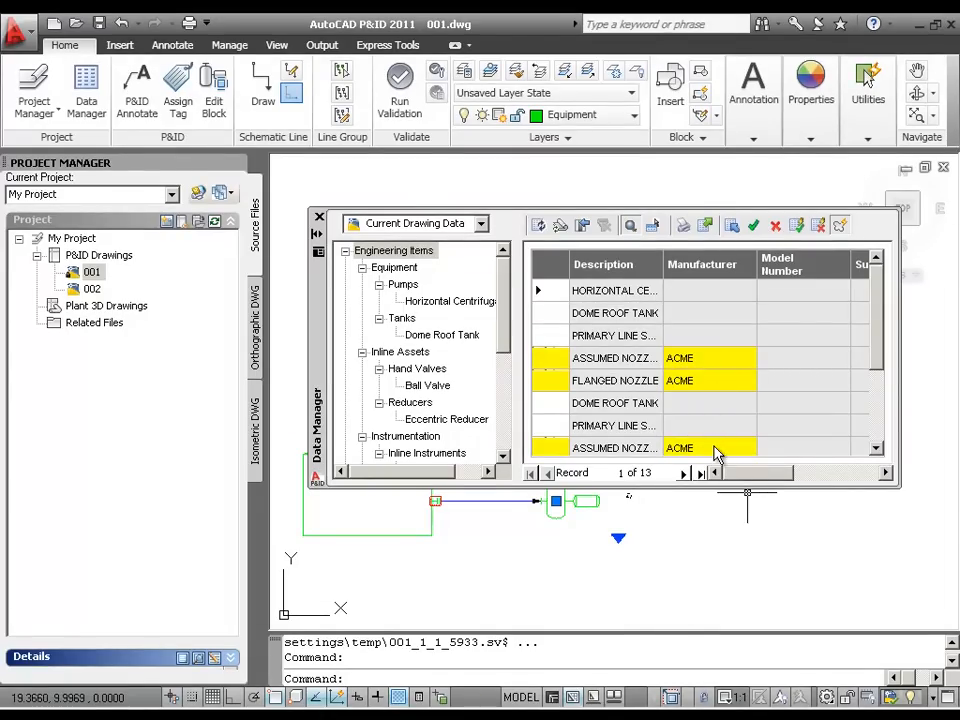
Collapse the Data Manager to inspect the marks around the changed components in the drawing, and expand it again.
{"action": "left_click", "coordinate": [318, 234]}
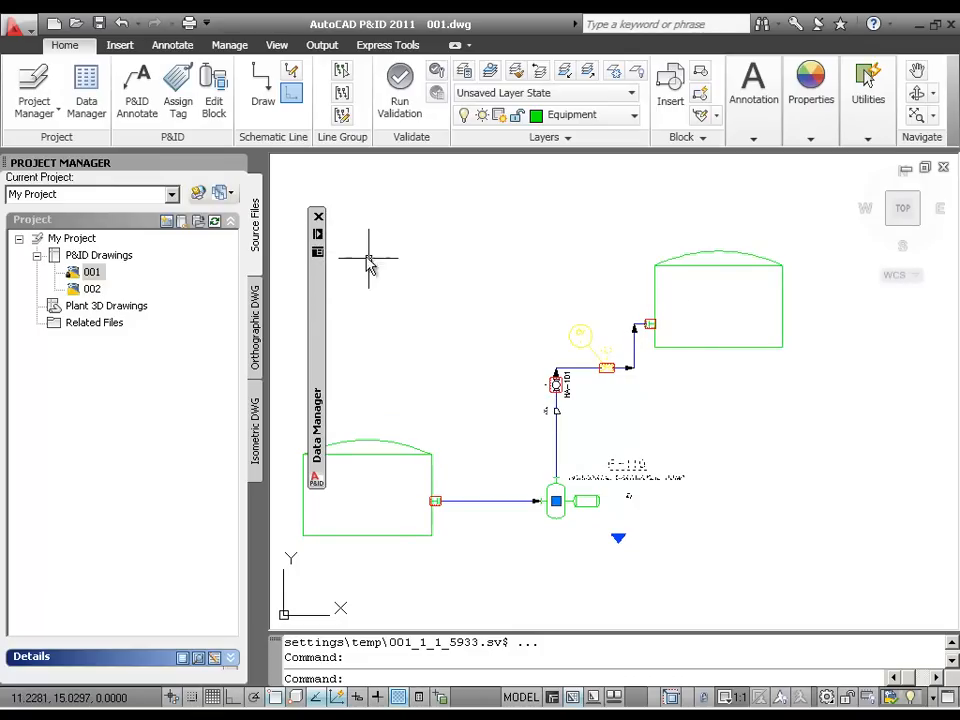
{"action": "mouse_move", "coordinate": [318, 244]}
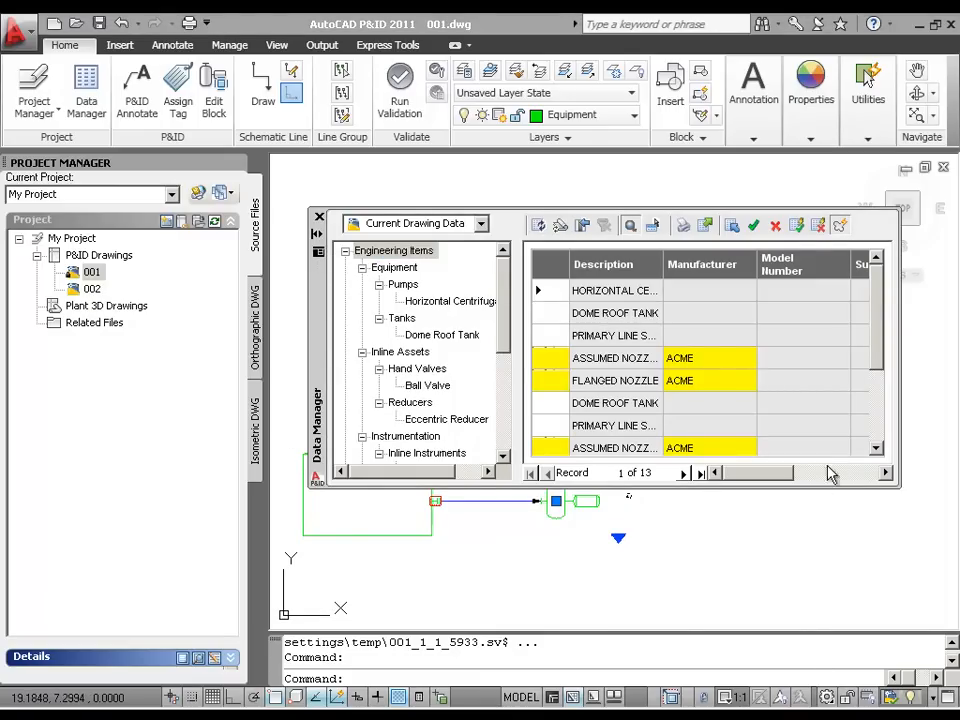
{"action": "left_click", "coordinate": [840, 228]}
Accept the ACME manufacturer edits of the first assumed nozzle and flanged nozzle individually, and accept all remaining imported edits at once.
{"action": "mouse_move", "coordinate": [698, 366]}
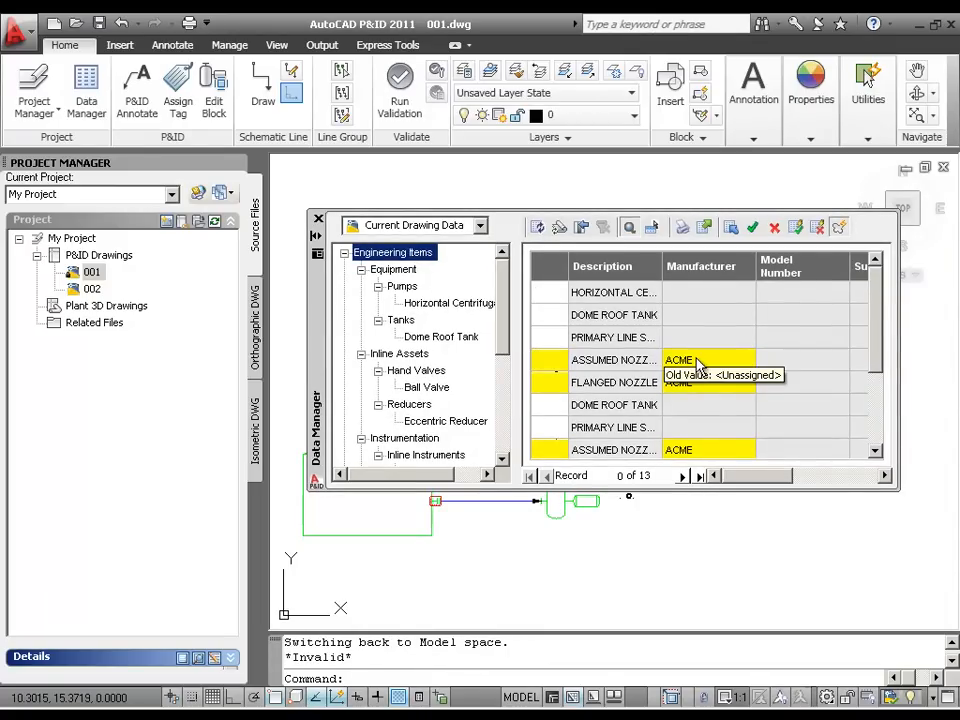
{"action": "right_click", "coordinate": [698, 366]}
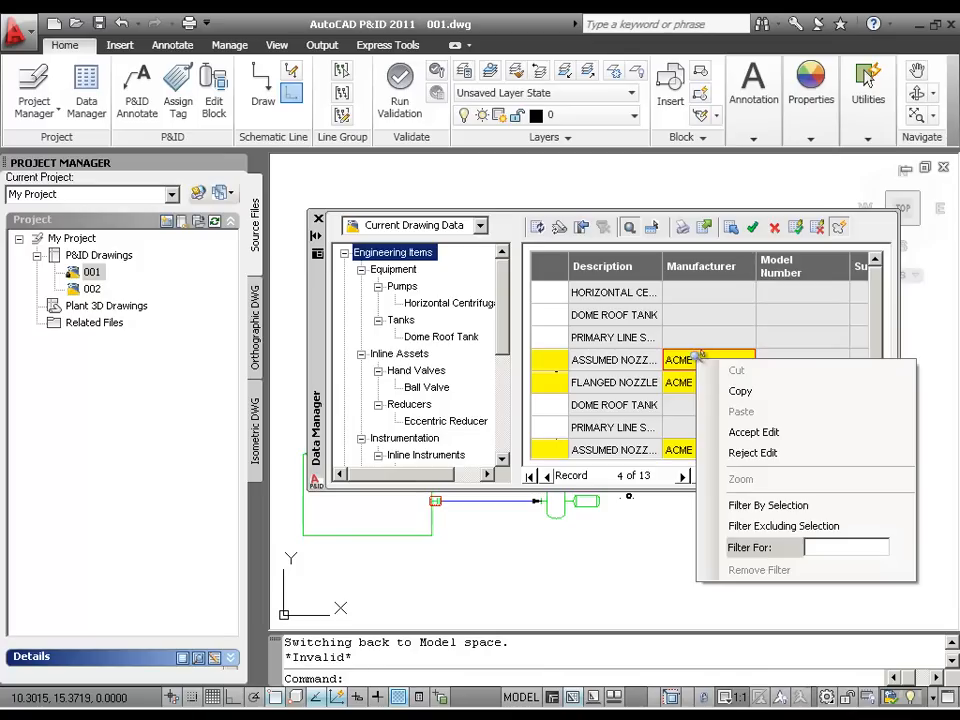
{"action": "left_click", "coordinate": [737, 434]}
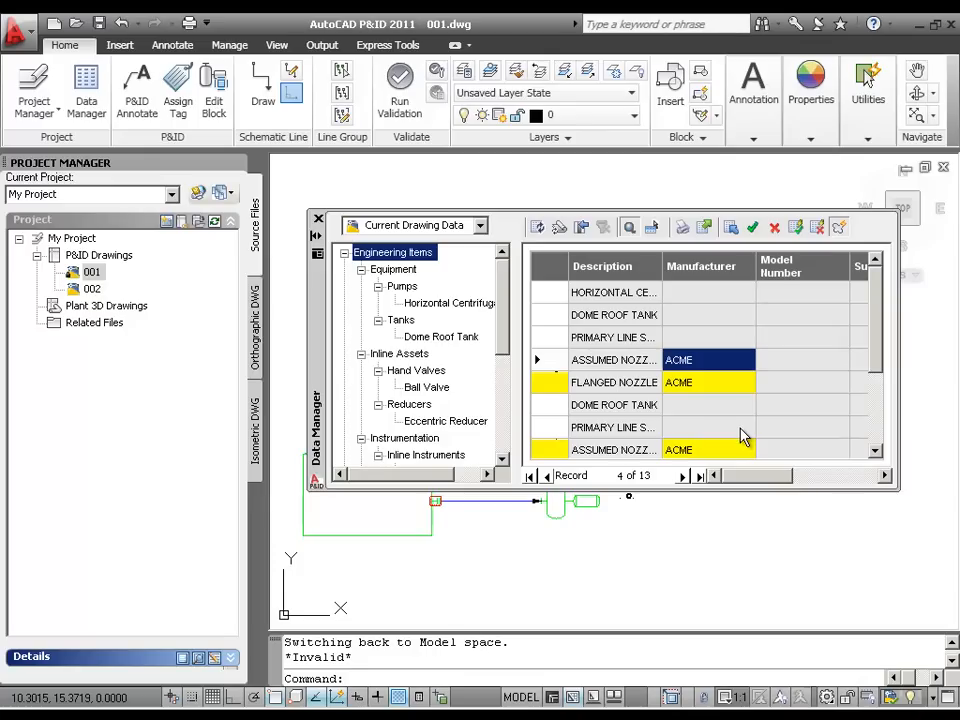
{"action": "right_click", "coordinate": [698, 384]}
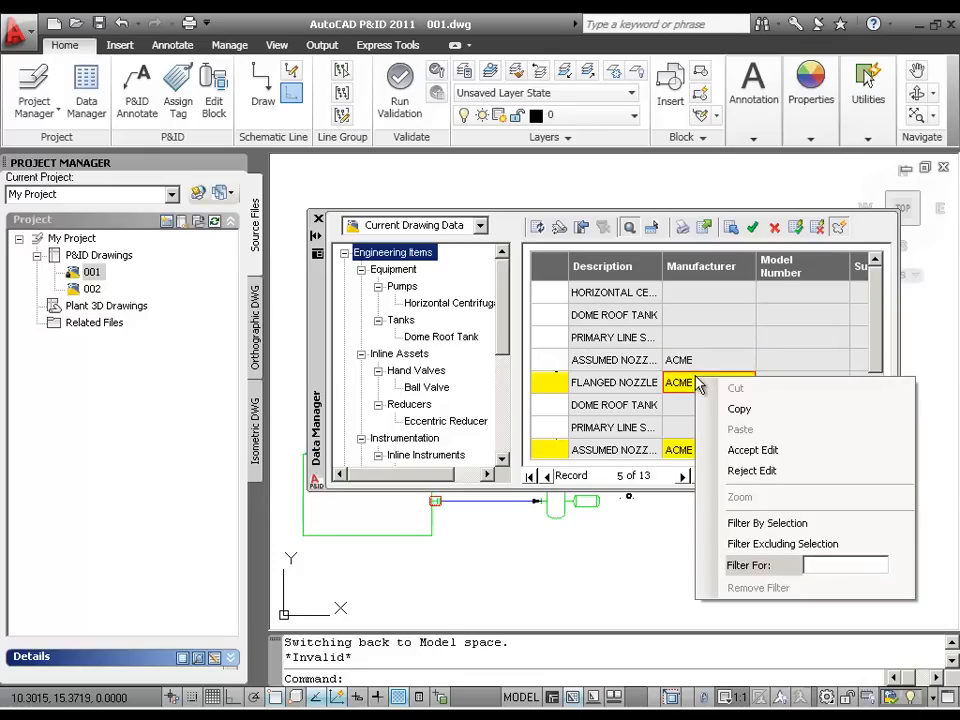
{"action": "left_click", "coordinate": [737, 451]}
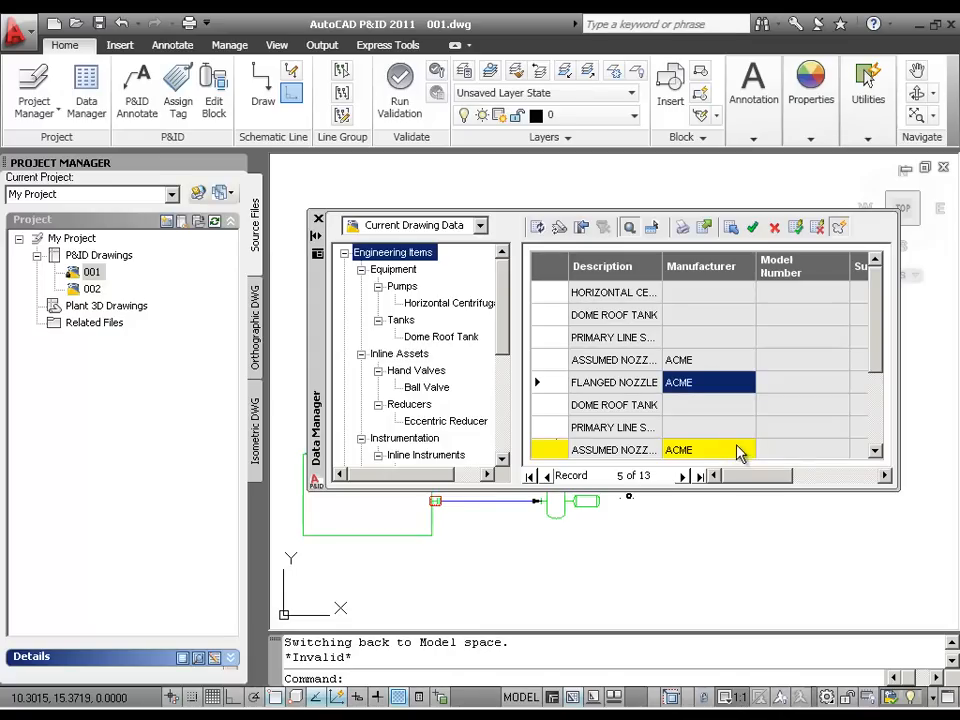
{"action": "left_click", "coordinate": [797, 228]}
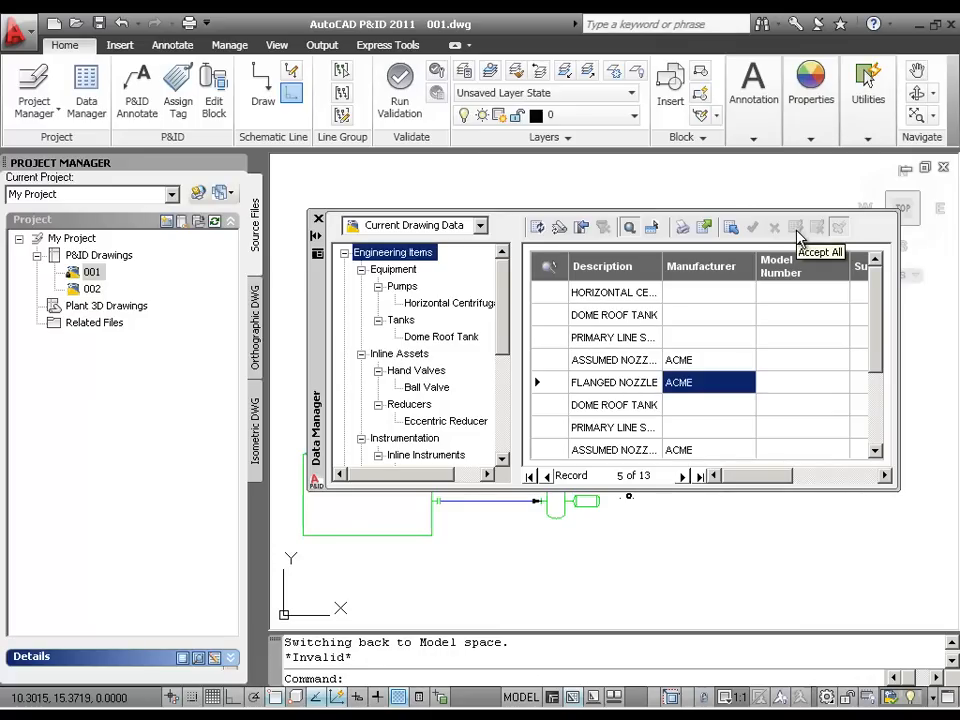